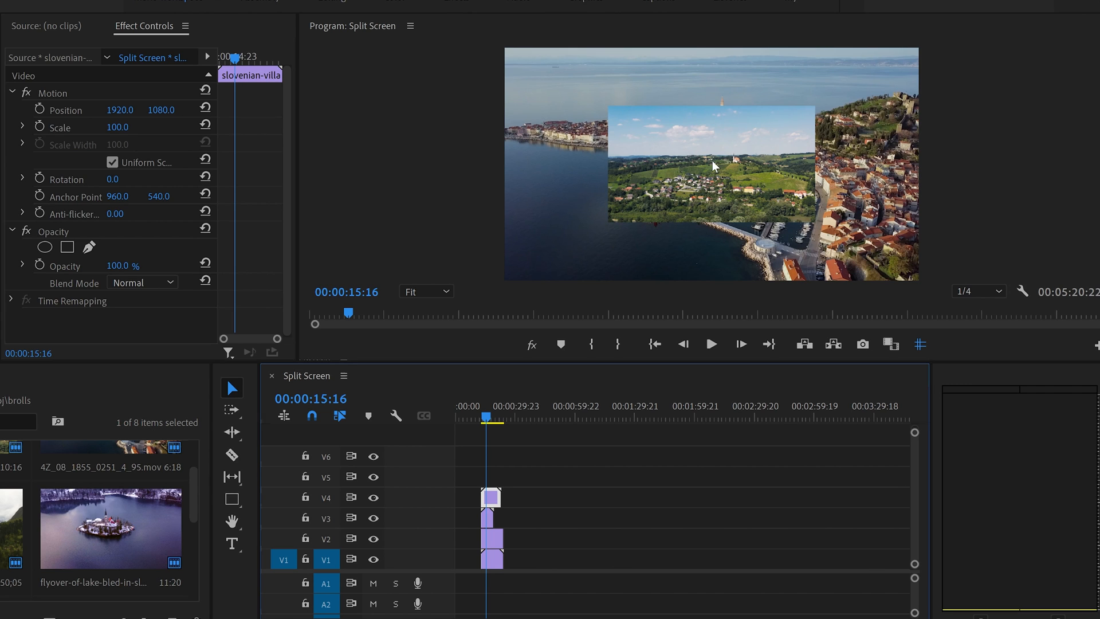
# Step: Apply Scale to Frame Size to the small village clip on track V4
pyautogui.rightClick(491, 504)
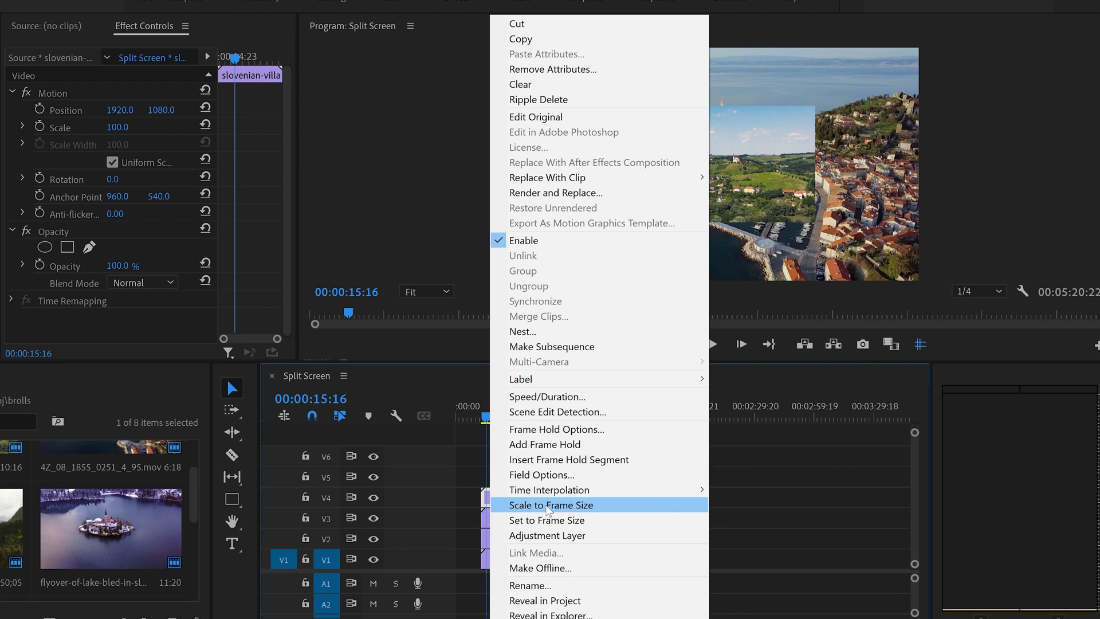
pyautogui.click(549, 507)
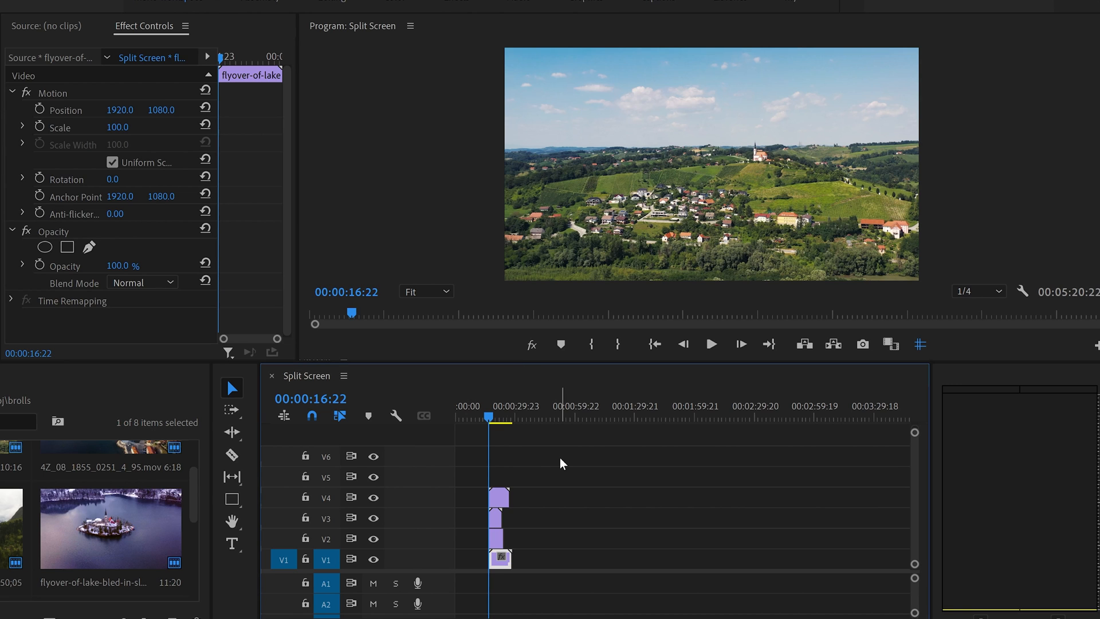
# Step: Cut all four stacked clips at the end of the shortest one, delete the excess pieces and play the trimmed stack
pyautogui.press('c')
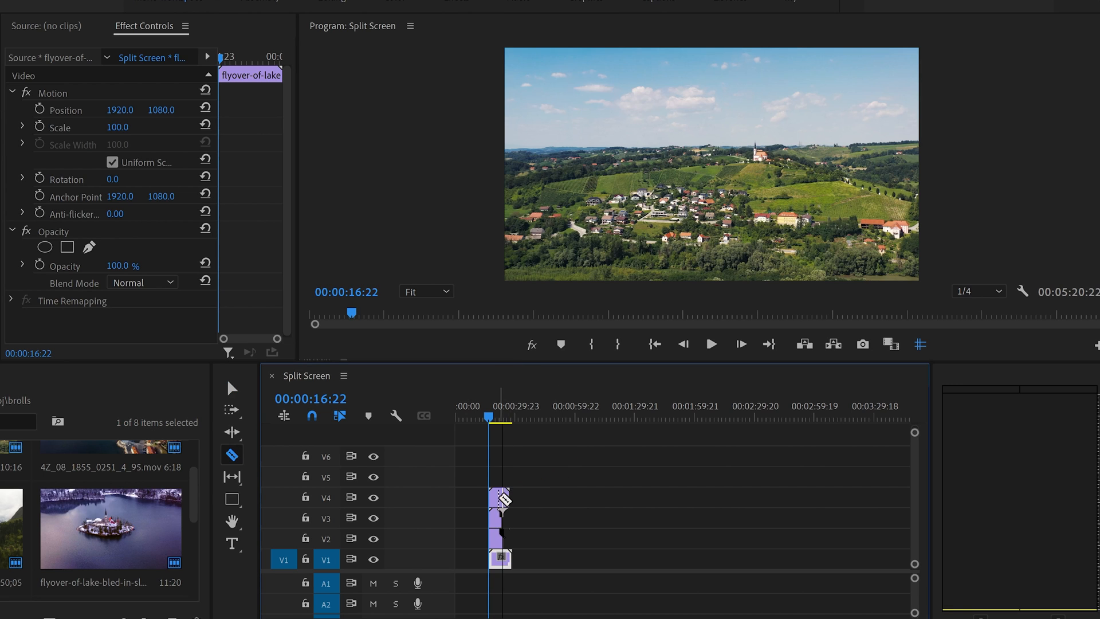
pyautogui.press('v')
pyautogui.moveTo(507, 495); pyautogui.dragTo(602, 523)
pyautogui.press('c')
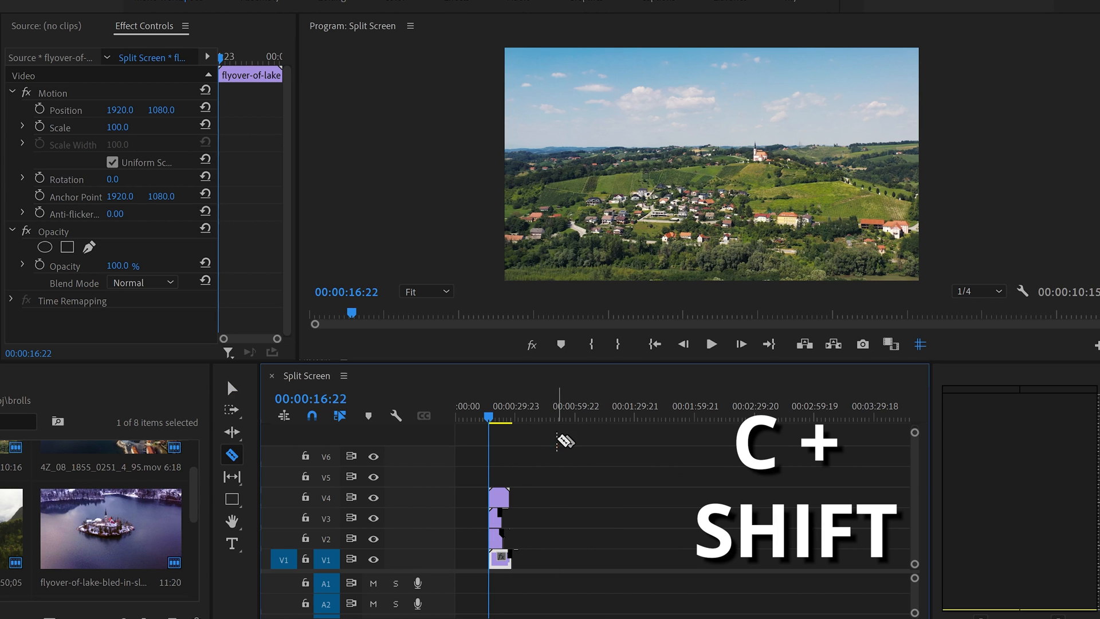
pyautogui.keyDown('shift'); pyautogui.click(503, 498); pyautogui.keyUp('shift')
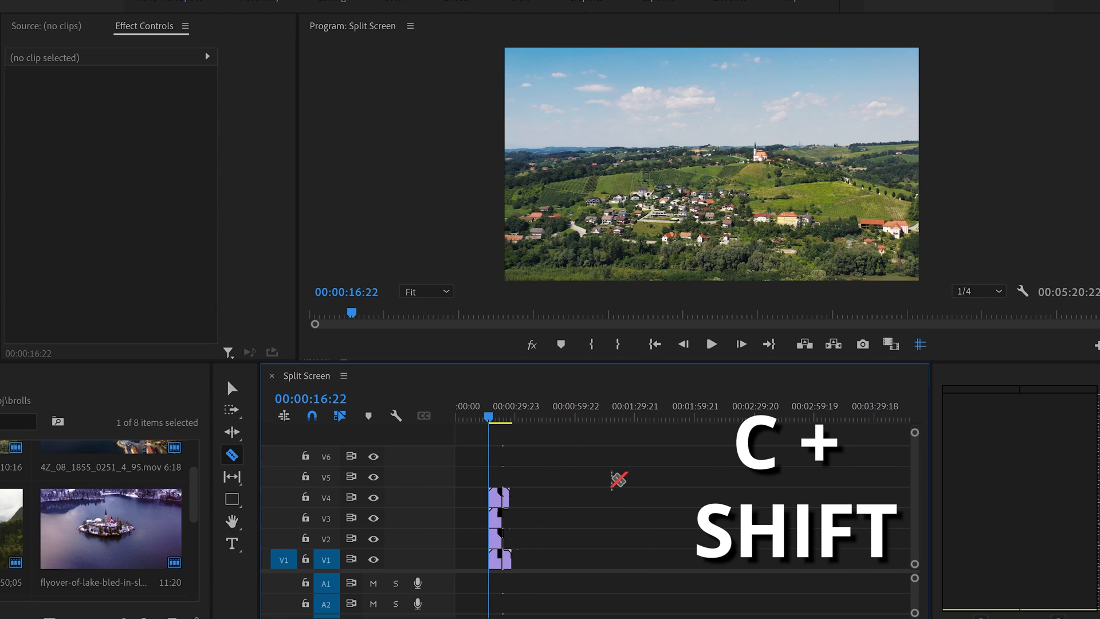
pyautogui.press('v')
pyautogui.moveTo(522, 457); pyautogui.dragTo(518, 565)
pyautogui.press('Delete')
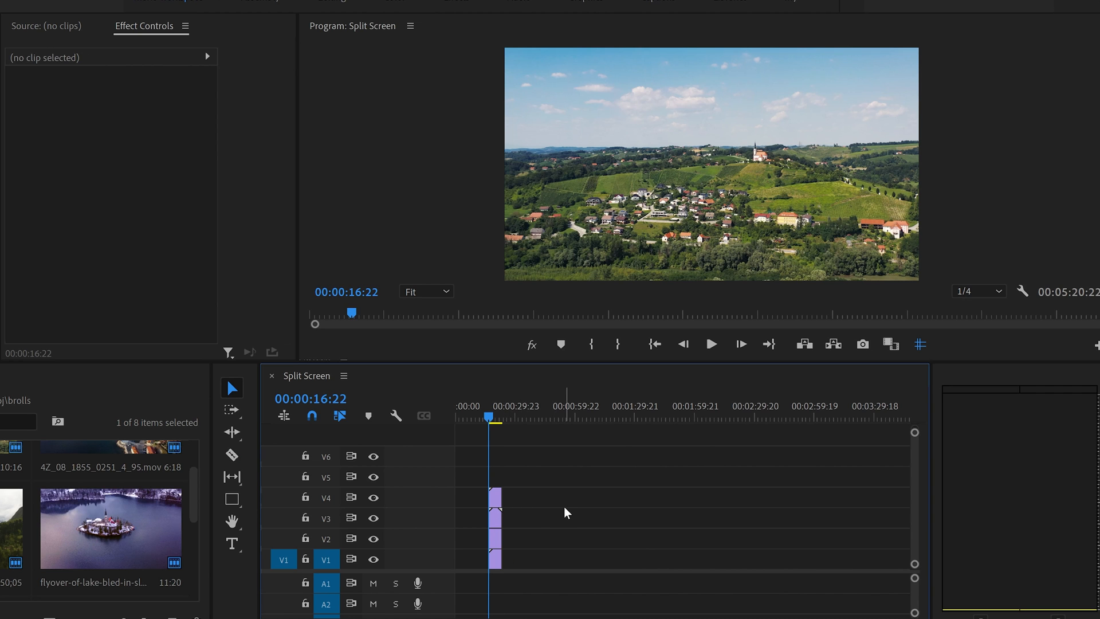
pyautogui.press('space')
pyautogui.press('space')
# Step: Set the scale of the clip on V4 to 50
pyautogui.click(496, 498)
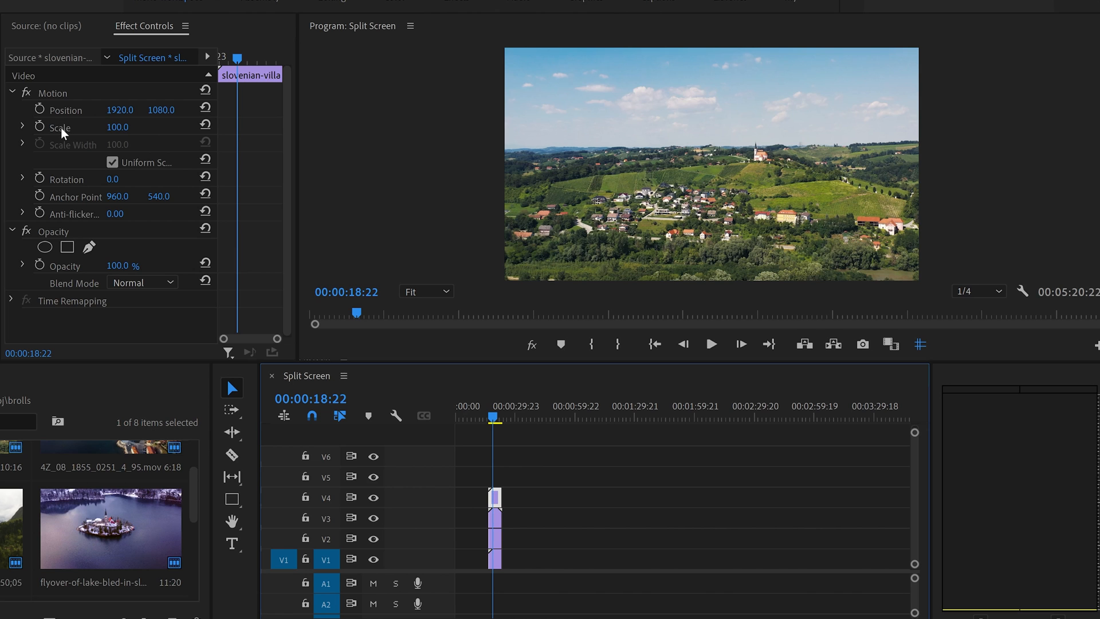
pyautogui.click(128, 125)
pyautogui.write('50')
pyautogui.press('Return')
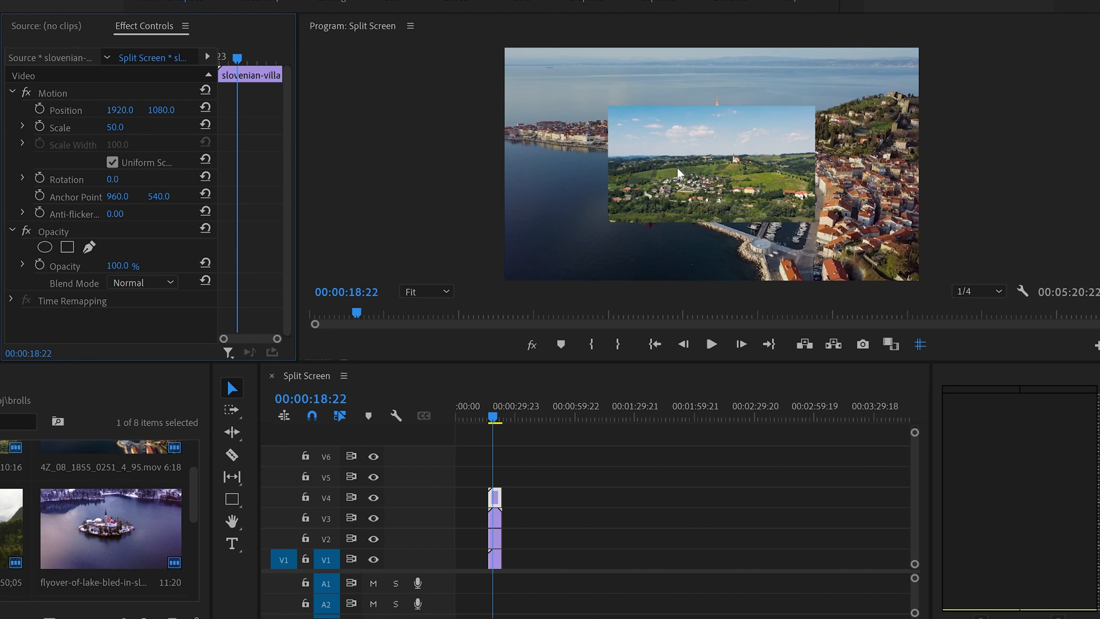
# Step: Set the scale of the clip on V3 to 50
pyautogui.click(496, 518)
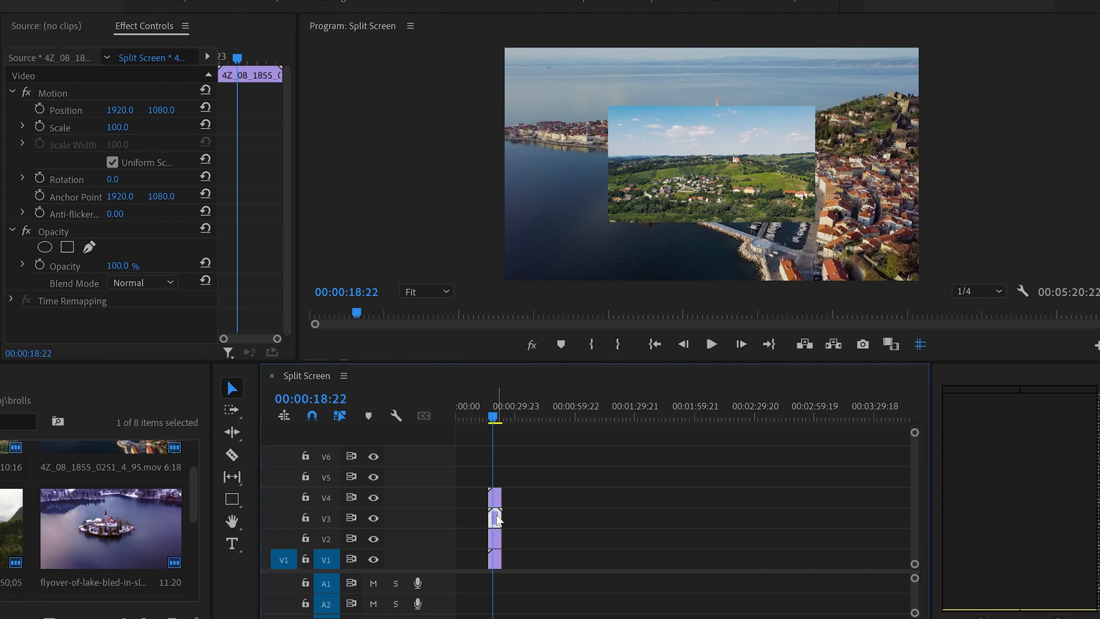
pyautogui.click(130, 125)
pyautogui.write('50')
pyautogui.press('Return')
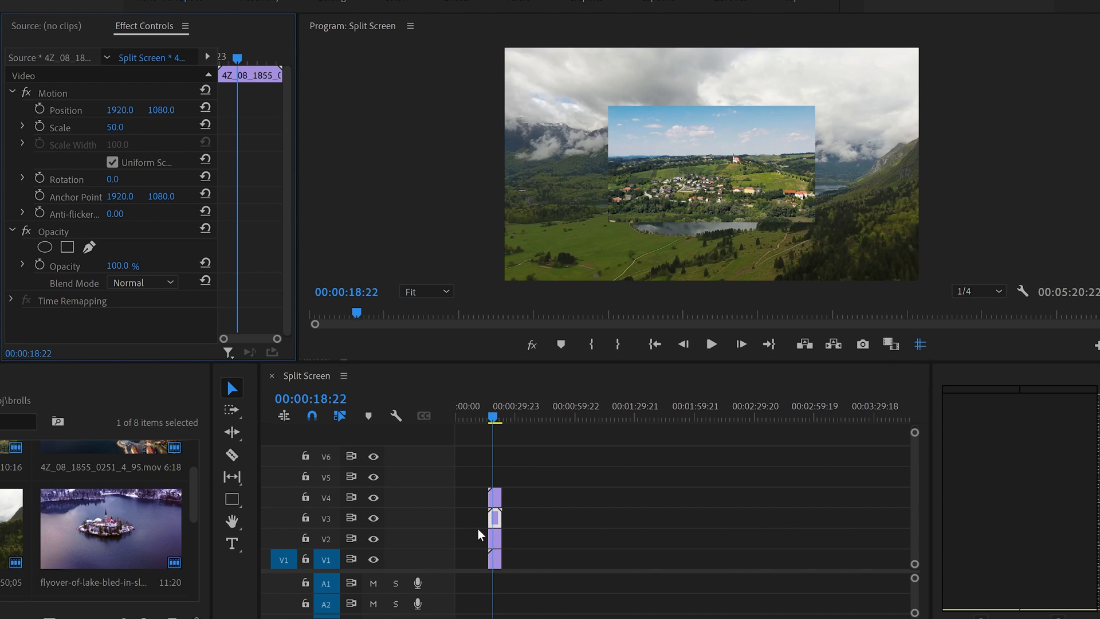
# Step: Set the scale of the clip on V2 to 50
pyautogui.click(496, 536)
pyautogui.click(130, 126)
pyautogui.write('50')
pyautogui.press('Return')
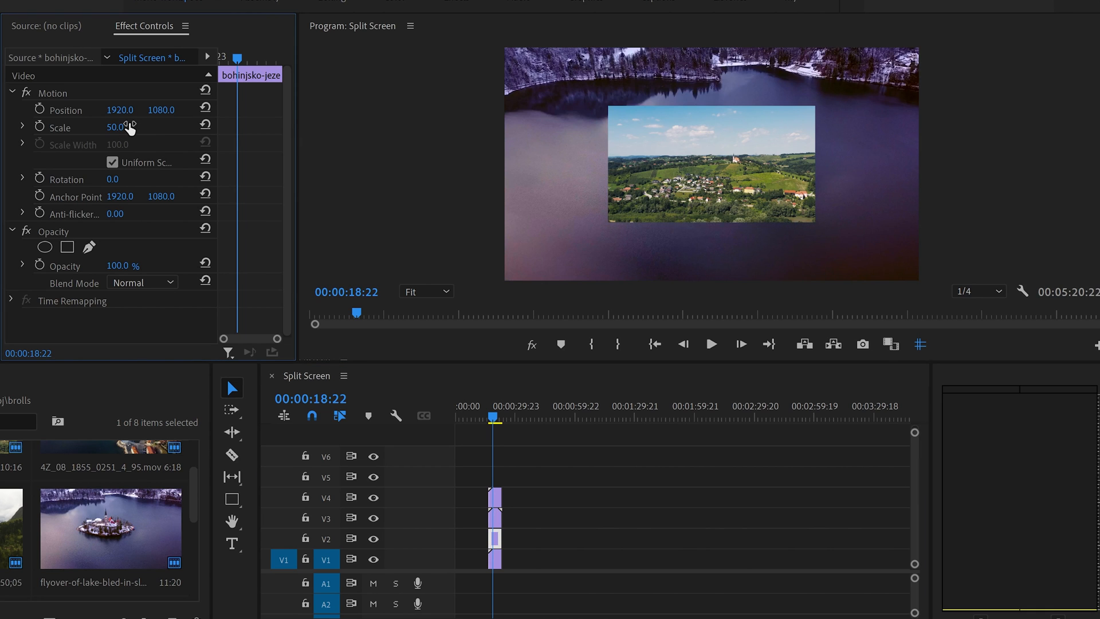
# Step: Set the scale of the clip on V1 to 50
pyautogui.click(497, 559)
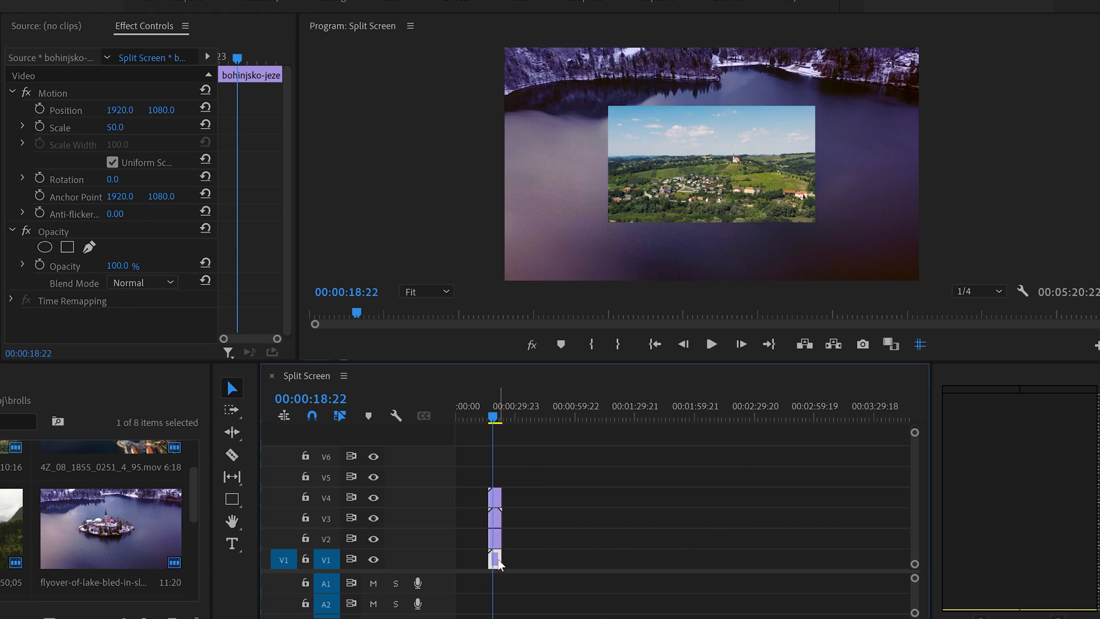
pyautogui.click(118, 127)
pyautogui.write('50')
pyautogui.press('Return')
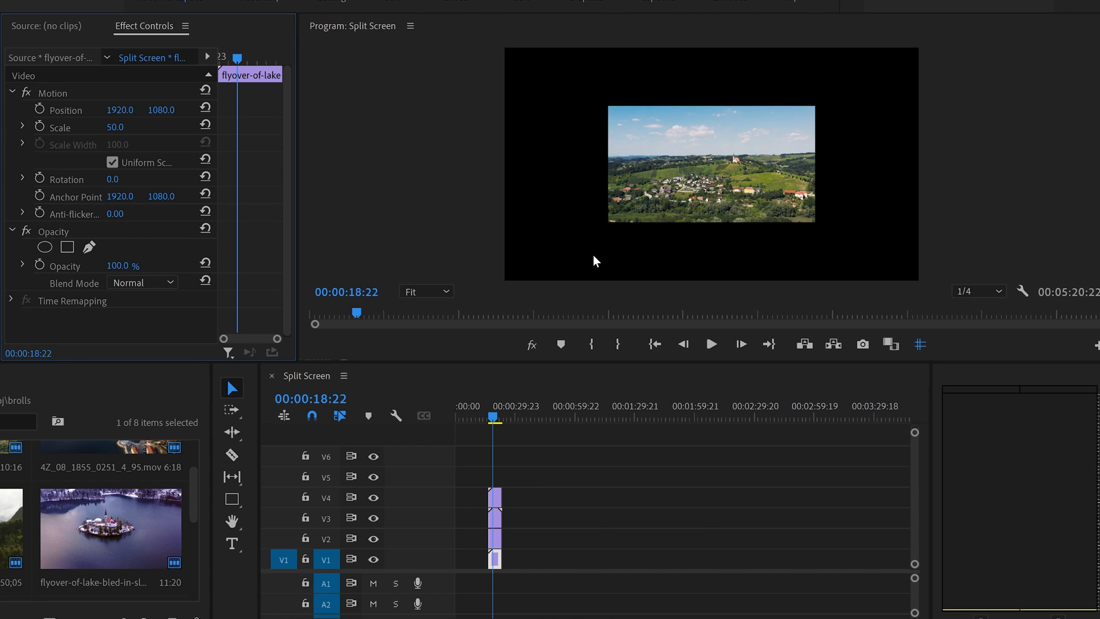
# Step: Try moving the V4 clip freehand within the frame and reset its position
pyautogui.click(495, 497)
pyautogui.click(70, 109)
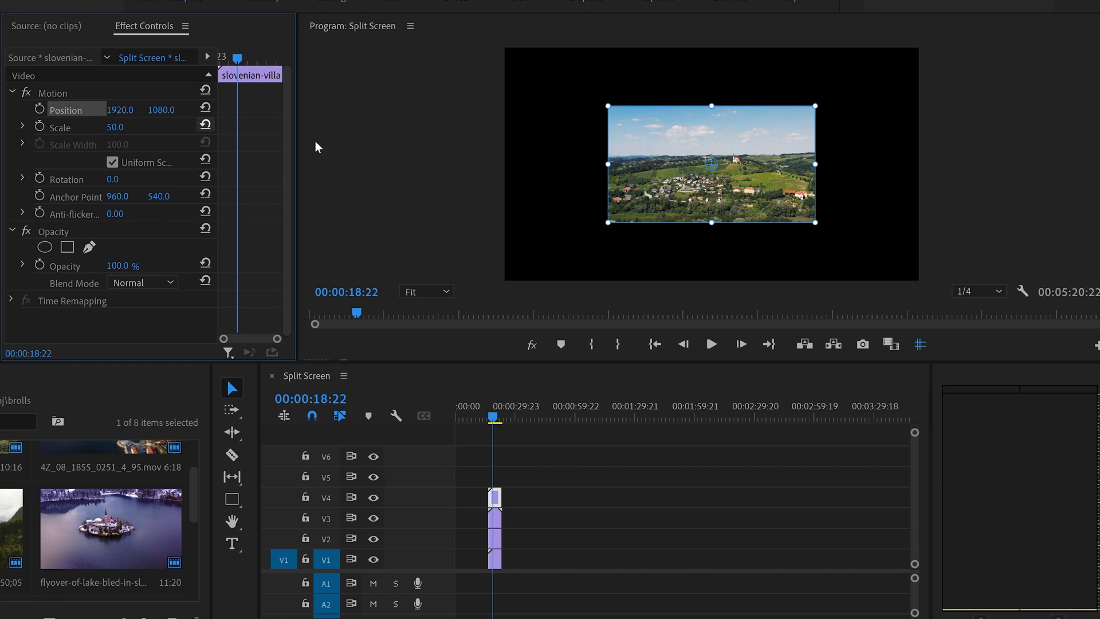
pyautogui.moveTo(773, 191); pyautogui.dragTo(713, 187)
pyautogui.click(207, 107)
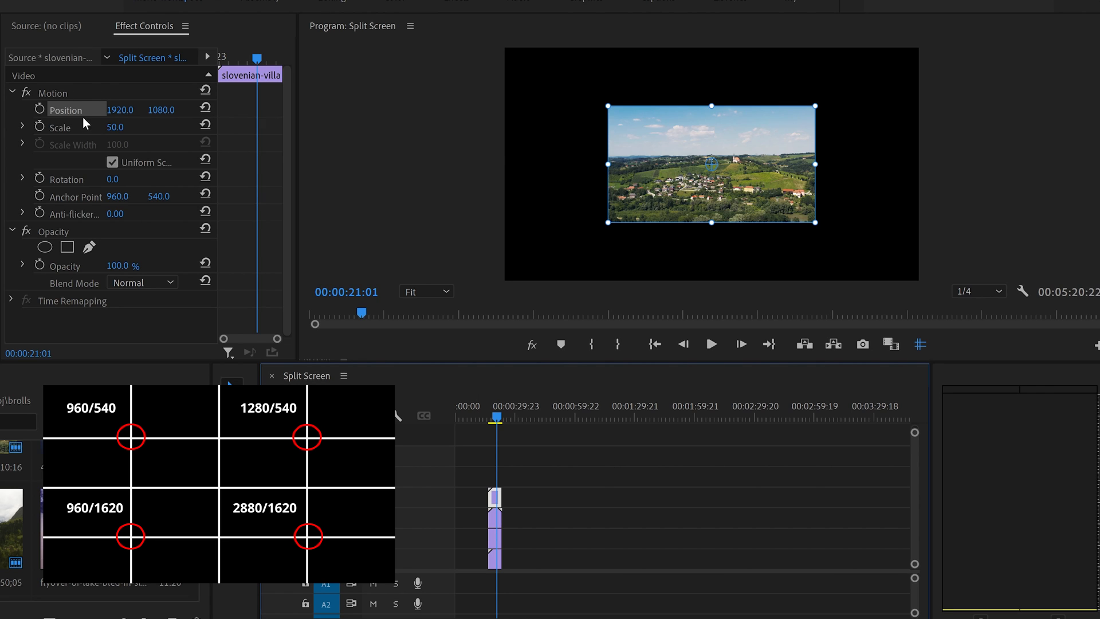
# Step: Set the V4 clip's position to 960, 540 so it fills the frame's upper-left quarter
pyautogui.click(120, 110)
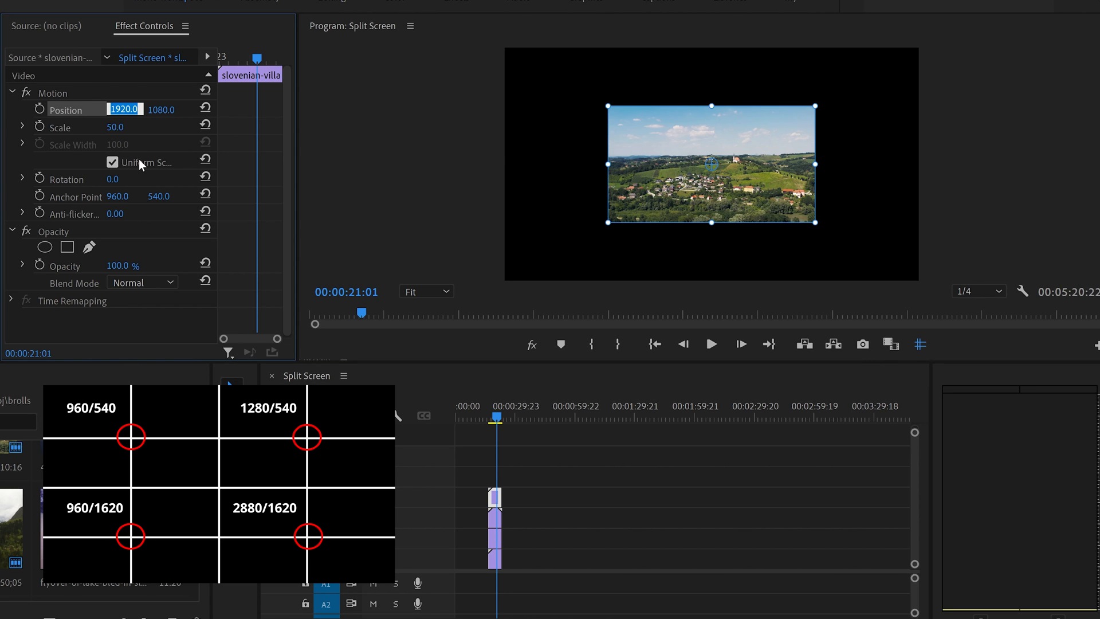
pyautogui.write('960')
pyautogui.click(164, 109)
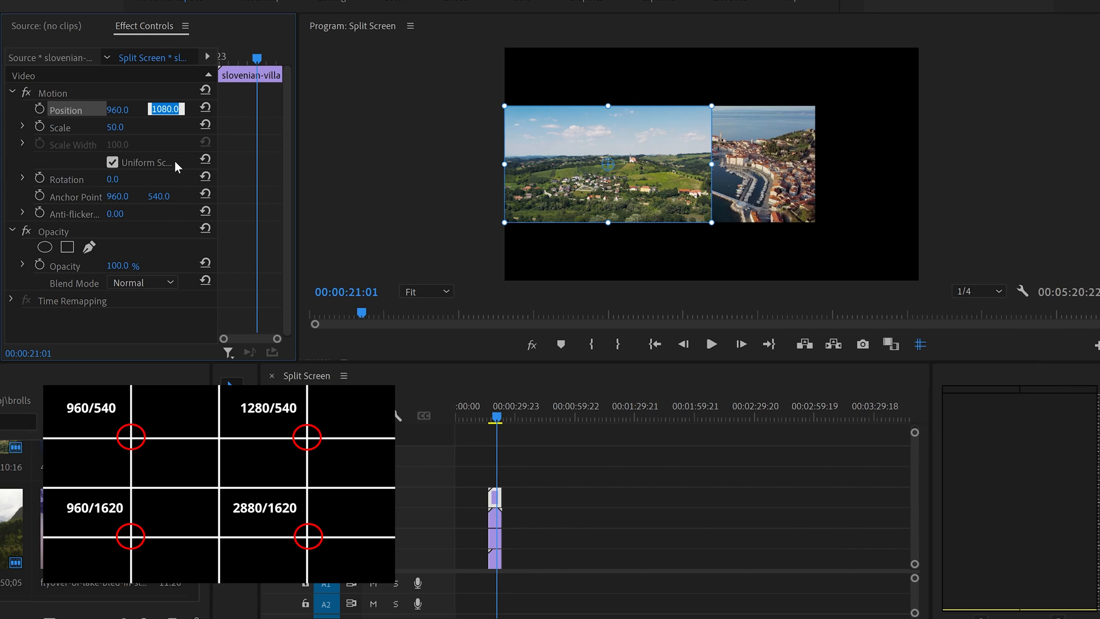
pyautogui.write('540')
pyautogui.press('Return')
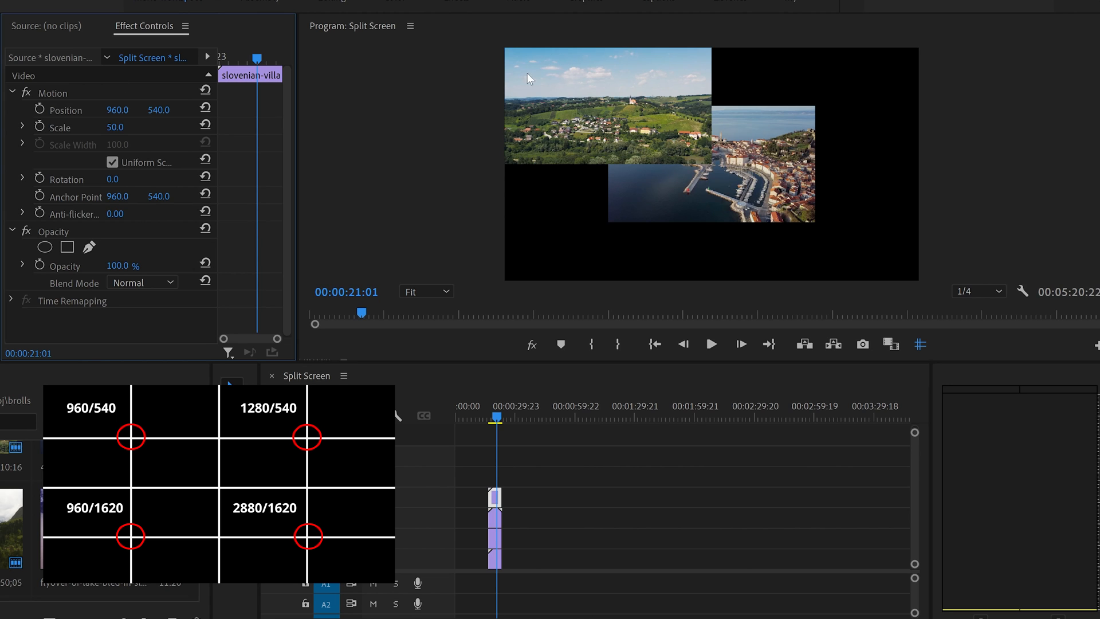
# Step: Set the V3 clip's position to 960, 1620 so it fills the frame's lower-left quarter
pyautogui.click(494, 517)
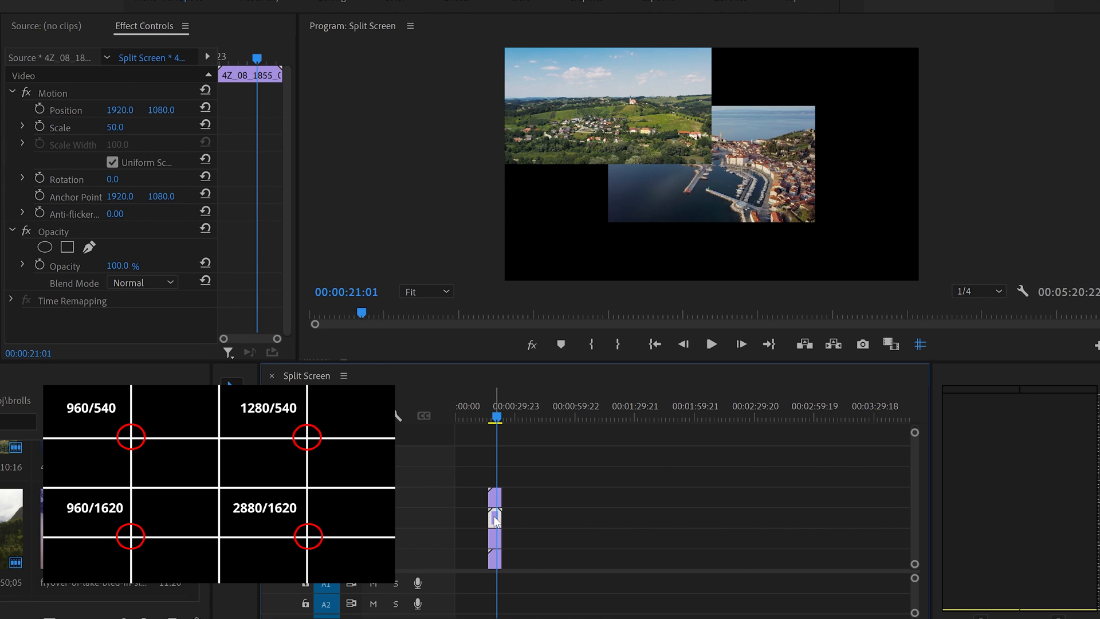
pyautogui.click(122, 109)
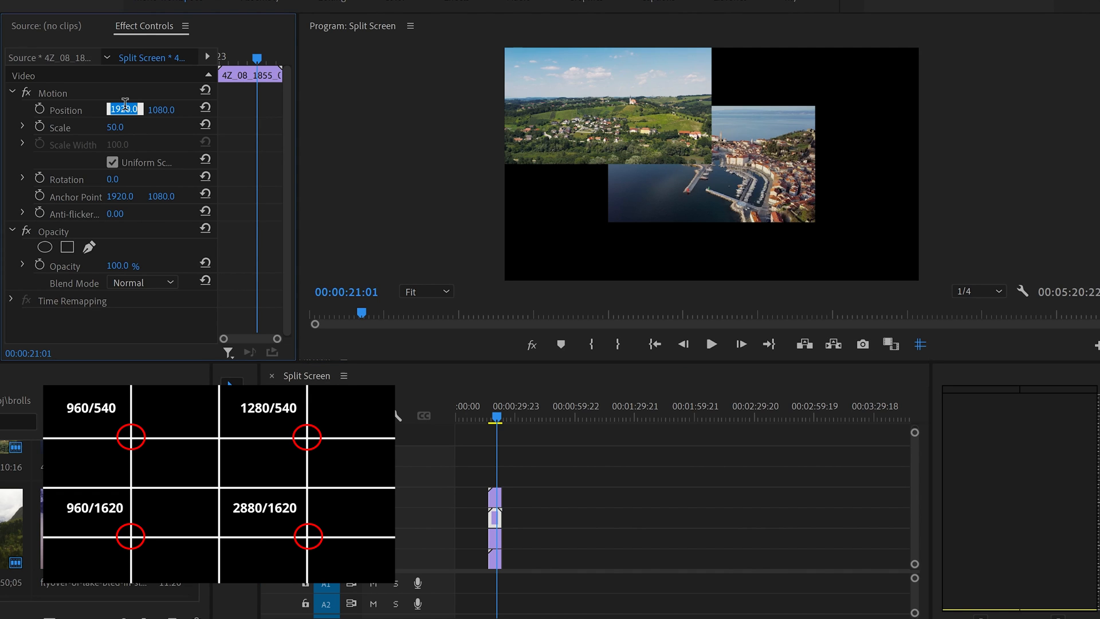
pyautogui.write('960')
pyautogui.click(167, 108)
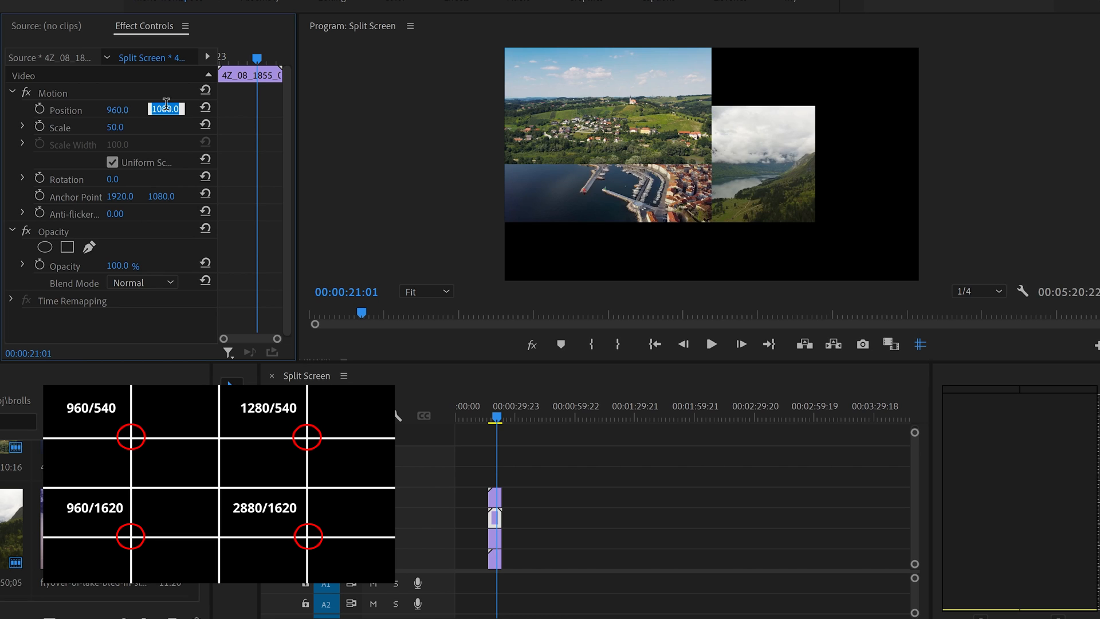
pyautogui.write('1620')
pyautogui.press('Return')
# Step: Set the V2 clip's position to 2880, 540 so it fills the frame's upper-right quarter
pyautogui.click(495, 539)
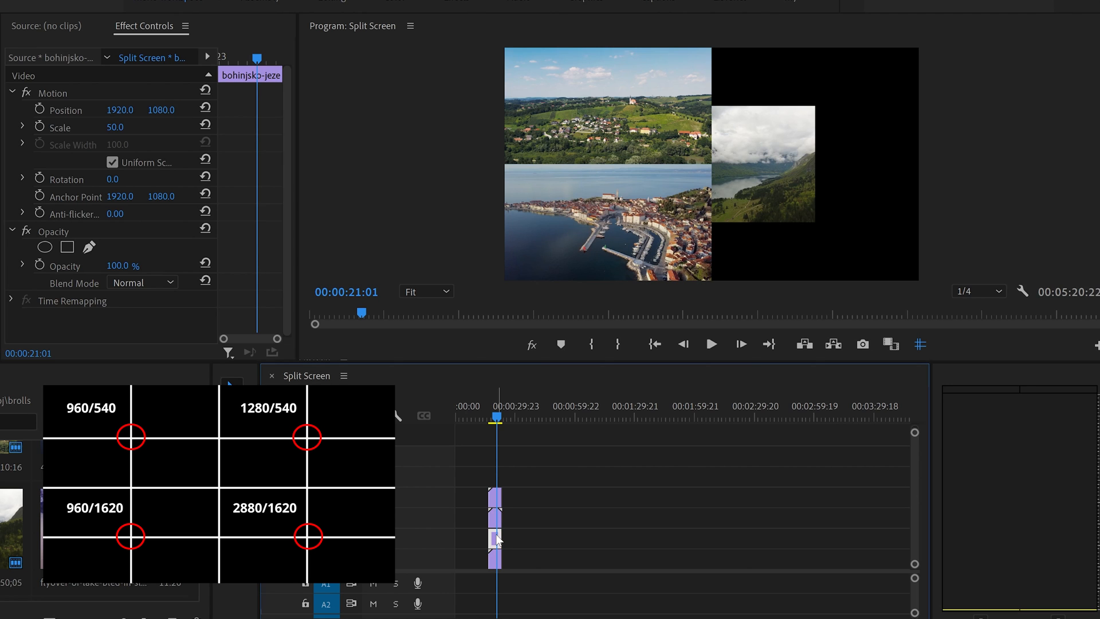
pyautogui.click(123, 109)
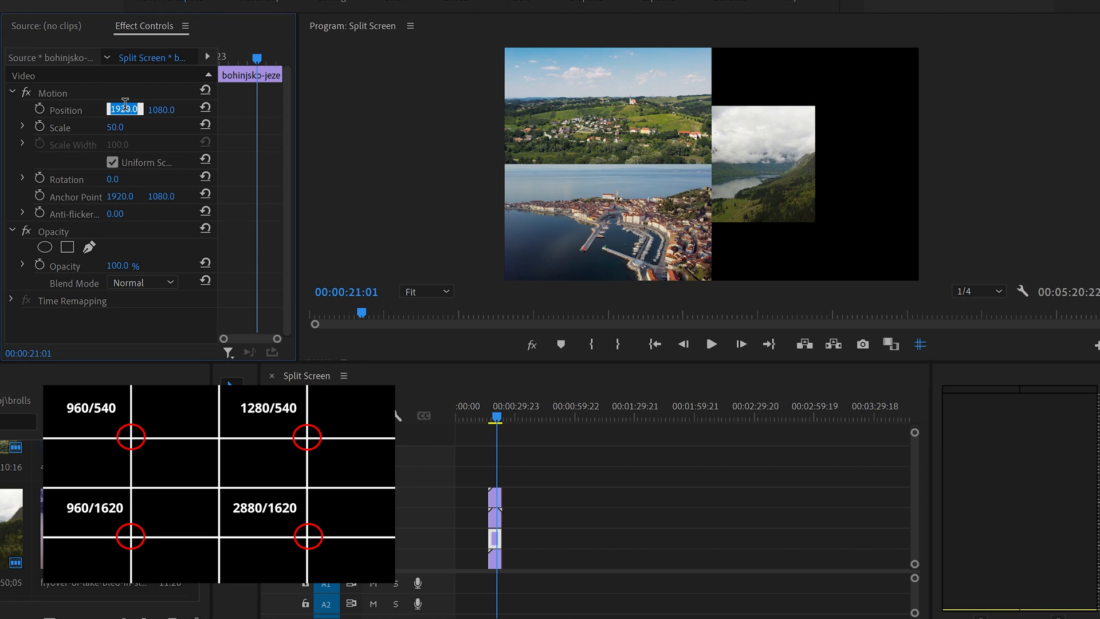
pyautogui.write('2880')
pyautogui.press('Tab')
pyautogui.write('540')
pyautogui.press('Return')
# Step: Set the V1 clip's position to 2880, 1620 so it fills the frame's lower-right quarter
pyautogui.click(494, 558)
pyautogui.click(115, 110)
pyautogui.write('2880')
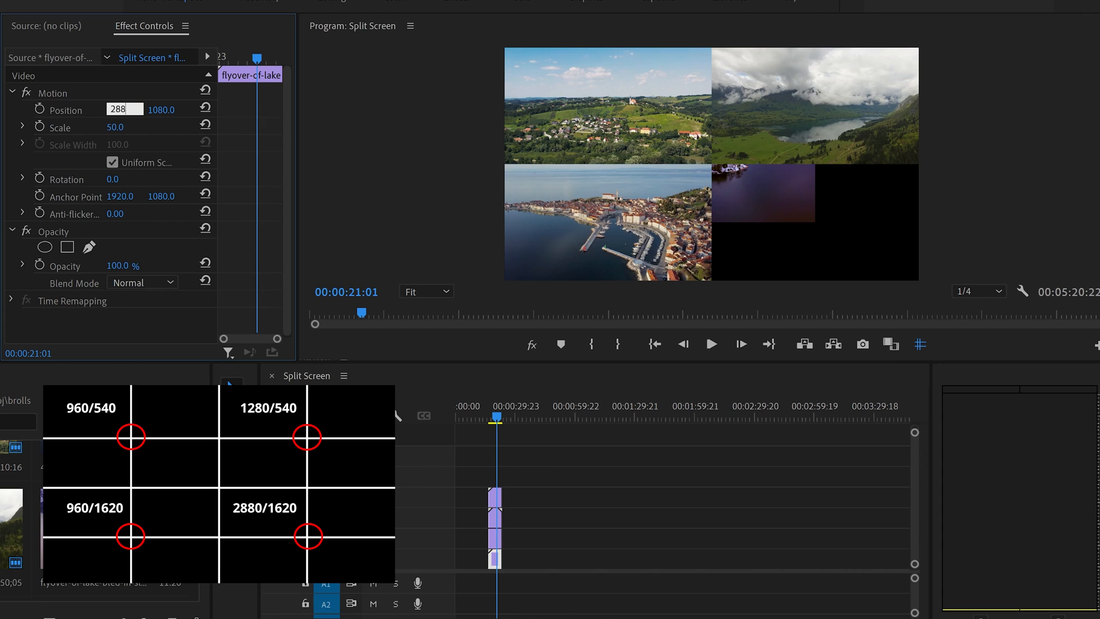
pyautogui.click(166, 105)
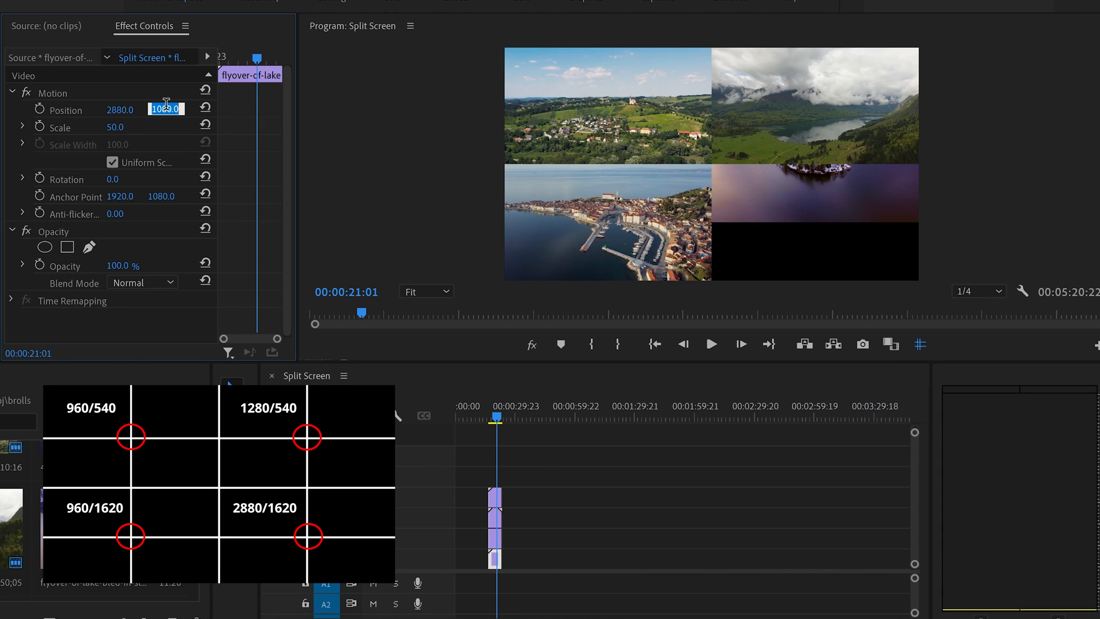
pyautogui.write('1620')
pyautogui.press('Return')
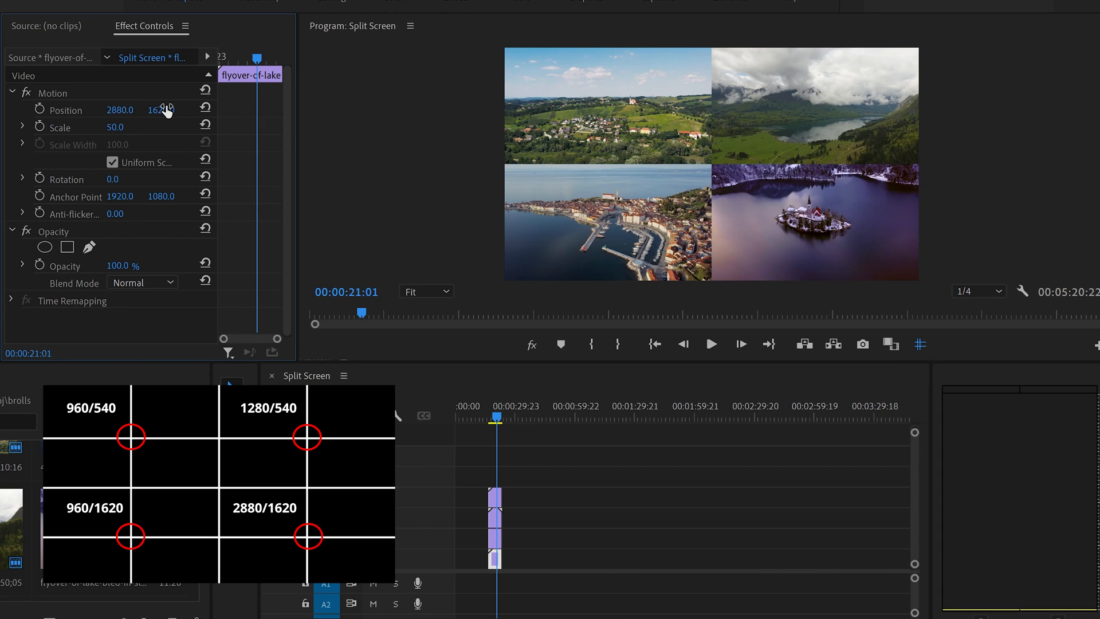
# Step: Play back a short stretch of the sequence to check the four-way split screen
pyautogui.click(494, 421)
pyautogui.press('space')
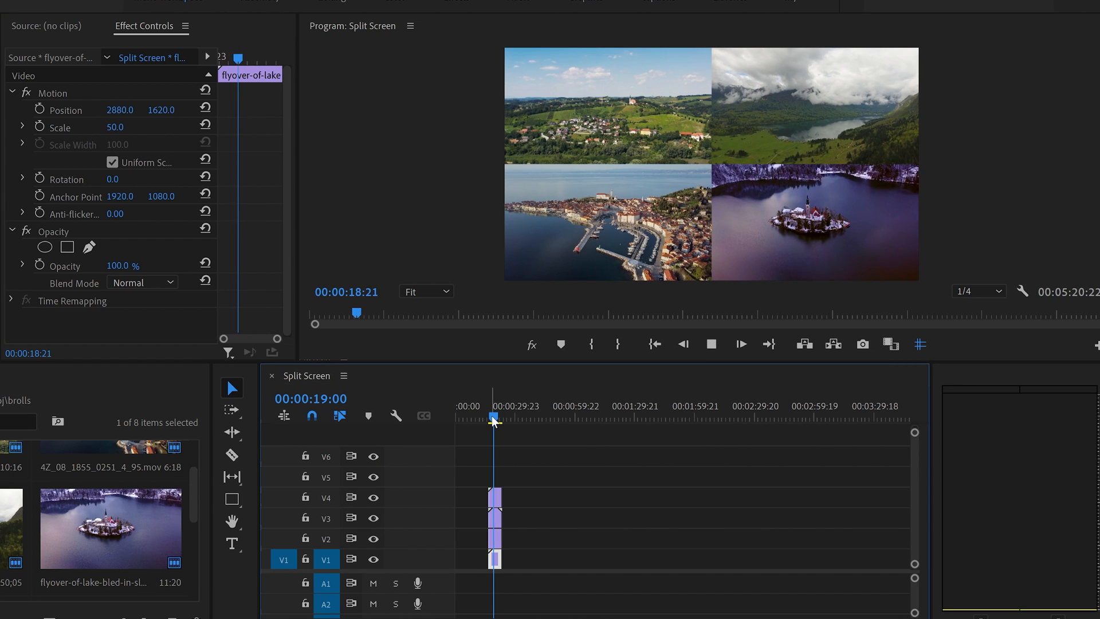
pyautogui.press('space')
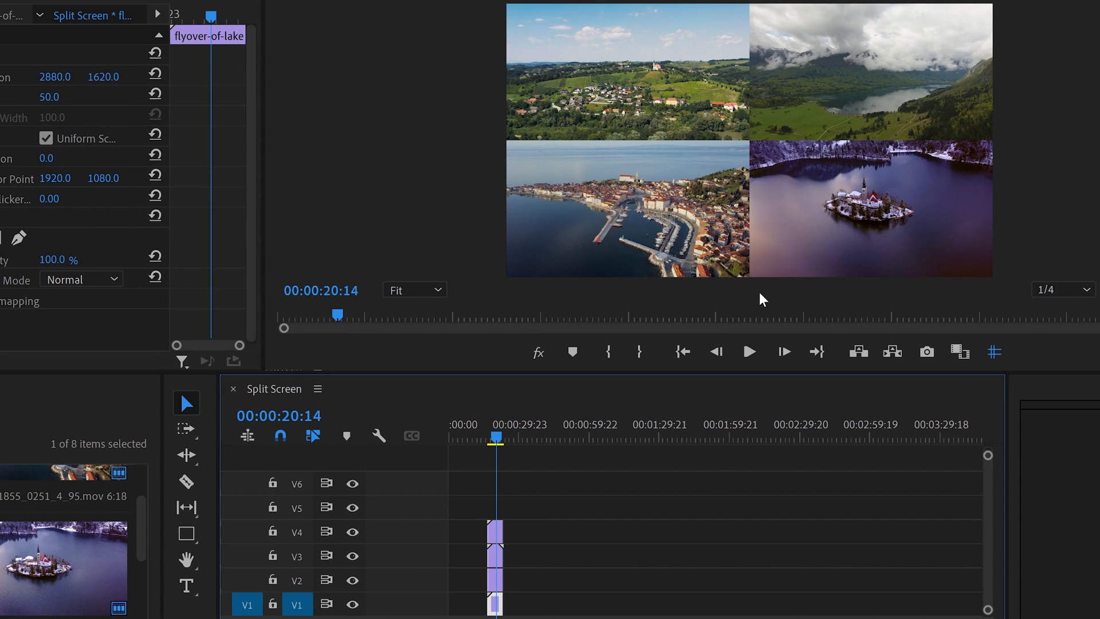
# Step: Draw a thin white rectangle across the full frame width and align it with the border between the upper and lower clips
pyautogui.click(194, 539)
pyautogui.moveTo(195, 541); pyautogui.dragTo(275, 556)
pyautogui.moveTo(471, 125)
pyautogui.mouseDown()
pyautogui.moveTo(519, 145)
pyautogui.moveTo(614, 133)
pyautogui.moveTo(1008, 136)
pyautogui.mouseUp()
pyautogui.press('v')
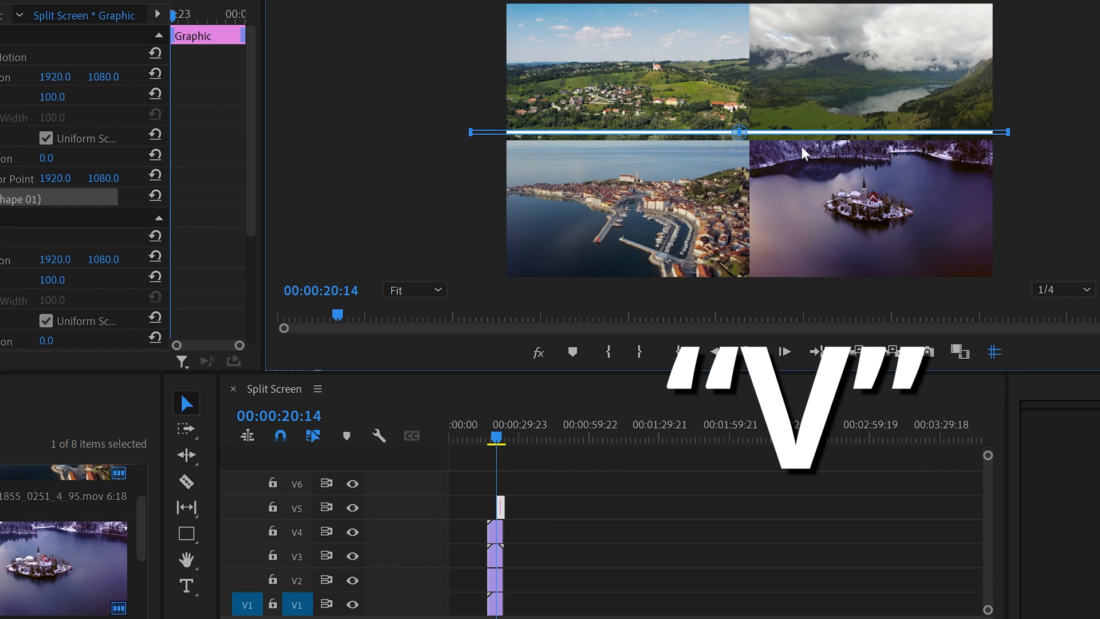
pyautogui.moveTo(773, 137); pyautogui.dragTo(775, 144)
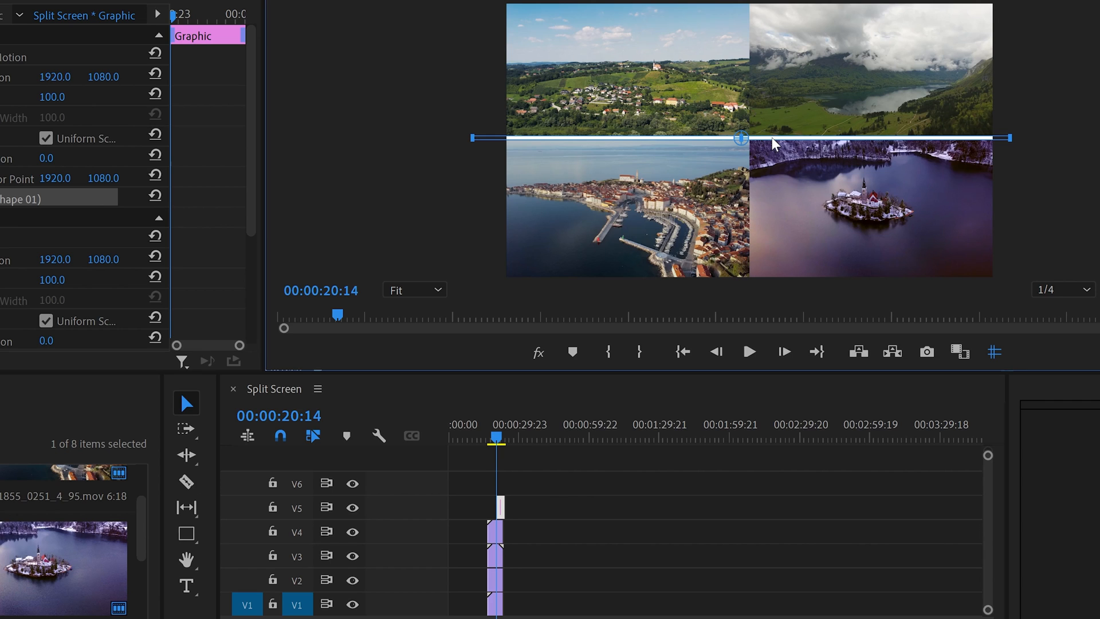
# Step: Duplicate the white divider bar and move the copy slightly below the original
pyautogui.hotkey('ctrl', 'c')
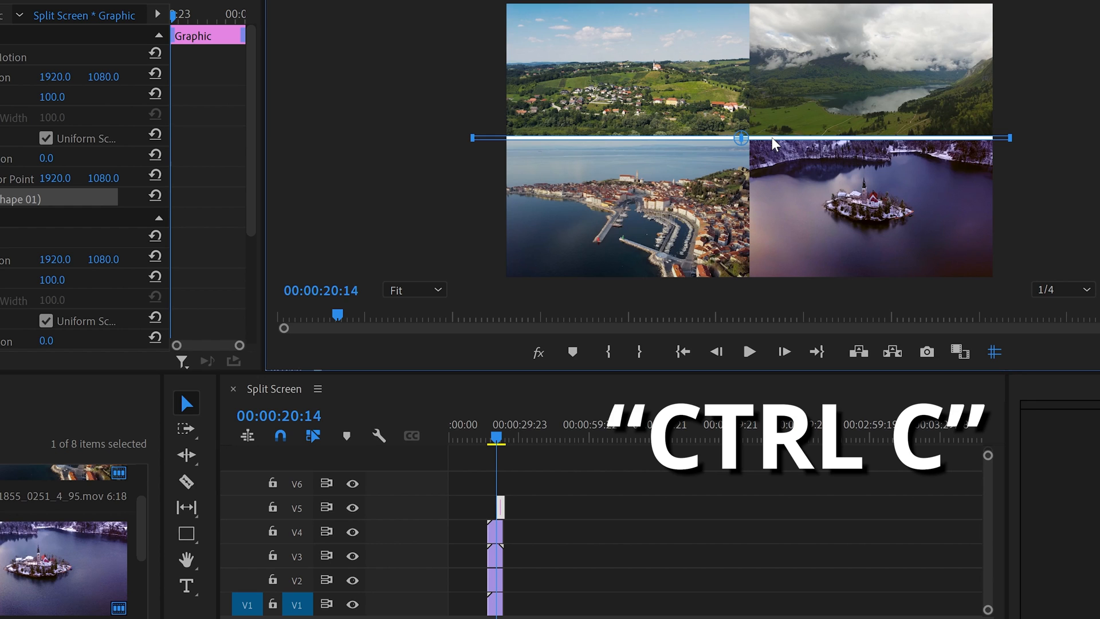
pyautogui.hotkey('ctrl', 'v')
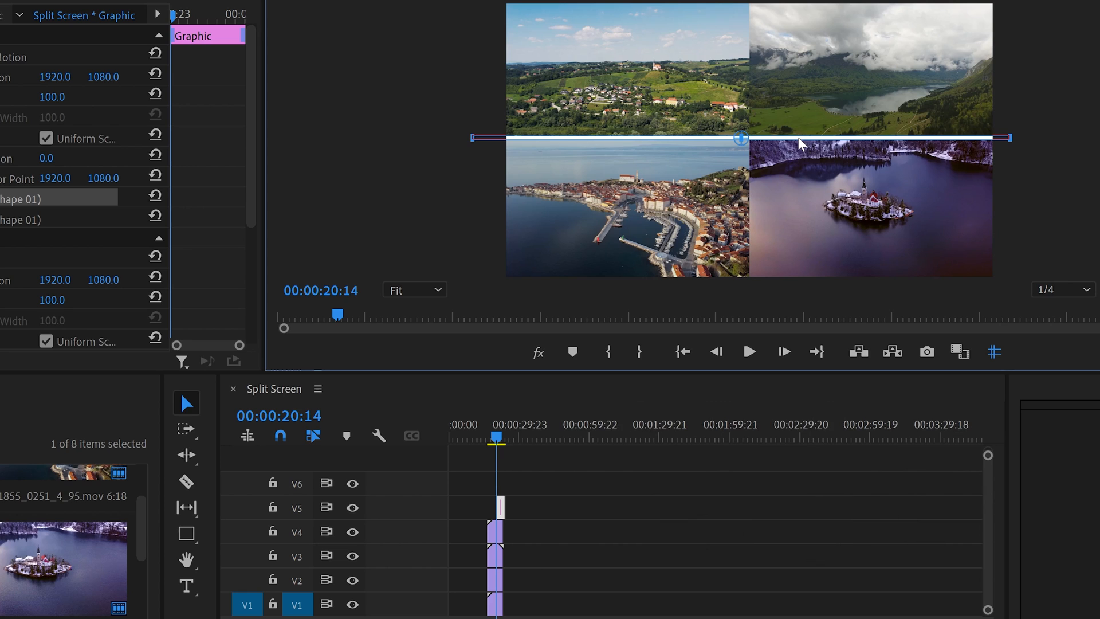
pyautogui.moveTo(801, 144); pyautogui.dragTo(805, 176)
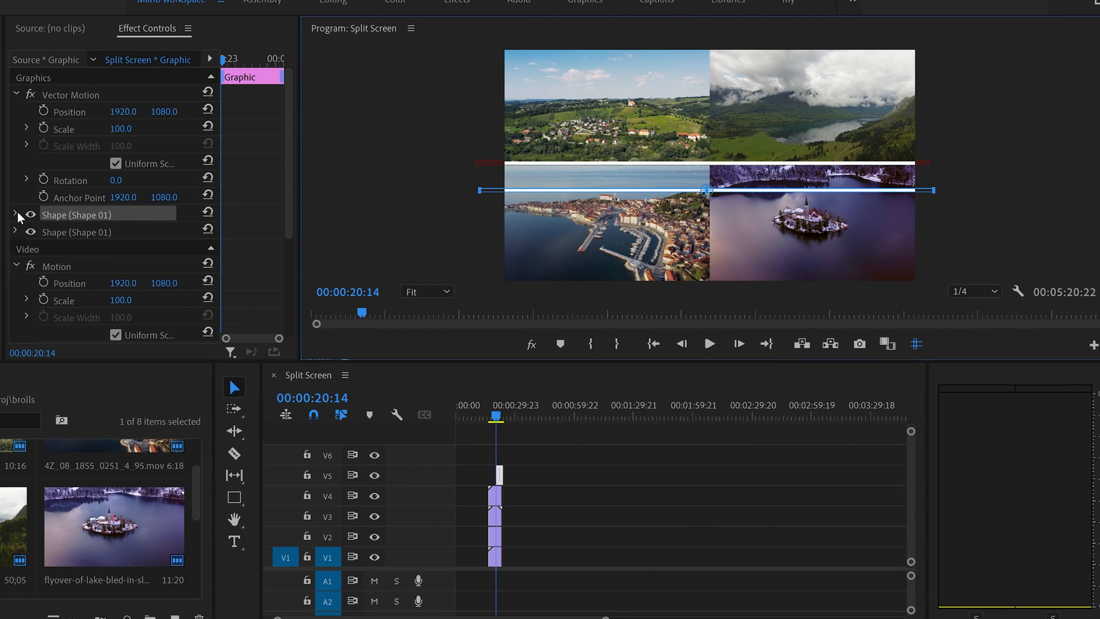
# Step: Set the rotation of the duplicated divider bar to 90 degrees so it separates the left and right clips
pyautogui.click(16, 215)
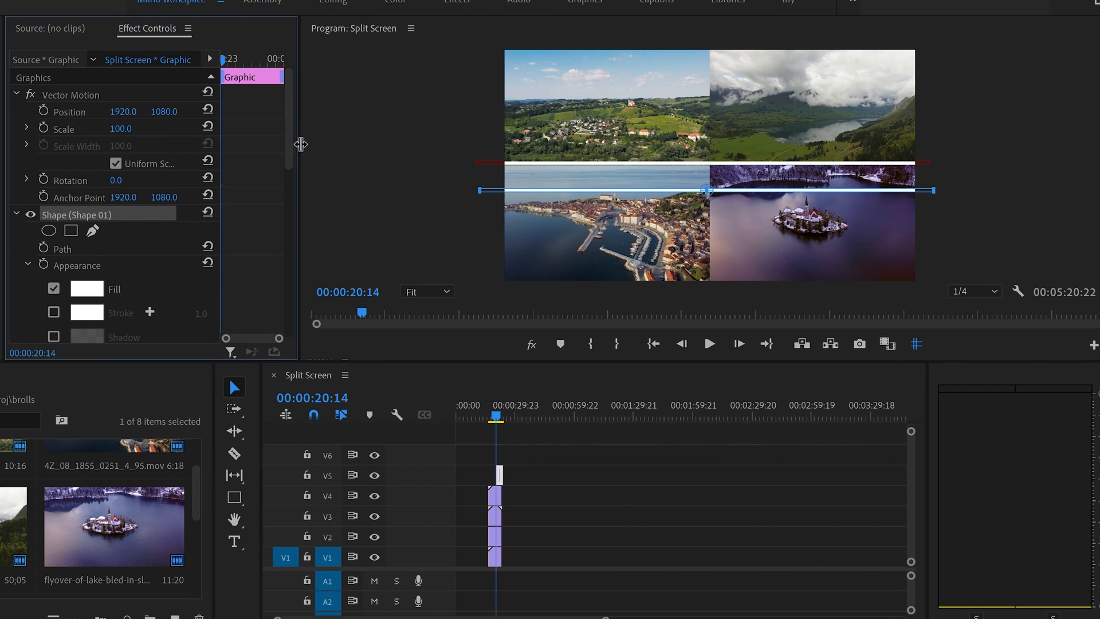
pyautogui.moveTo(288, 152); pyautogui.dragTo(294, 236)
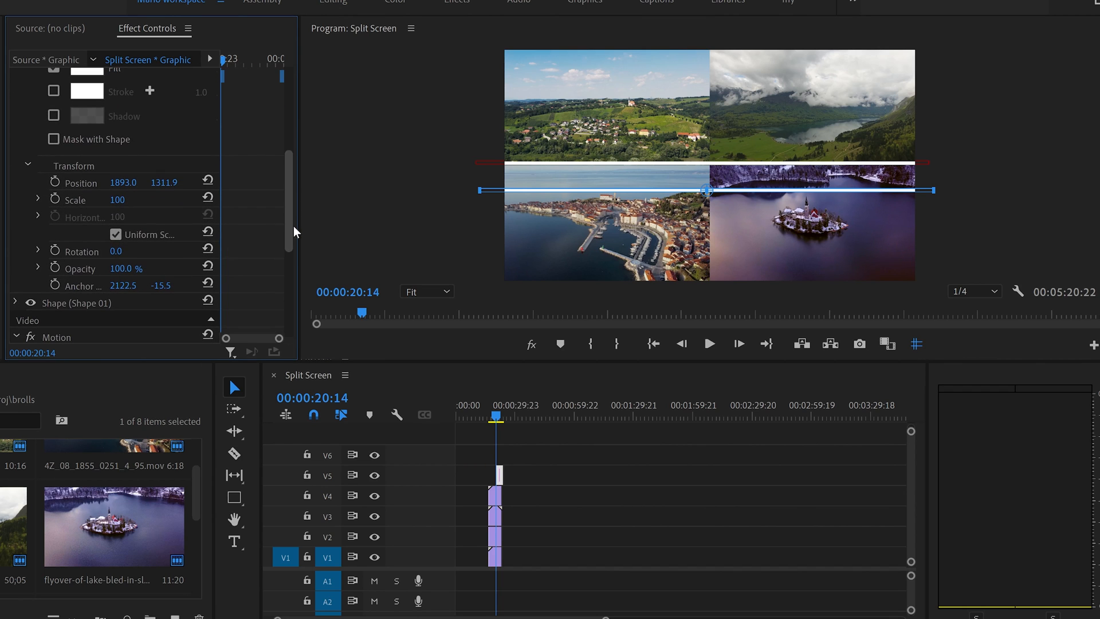
pyautogui.click(117, 251)
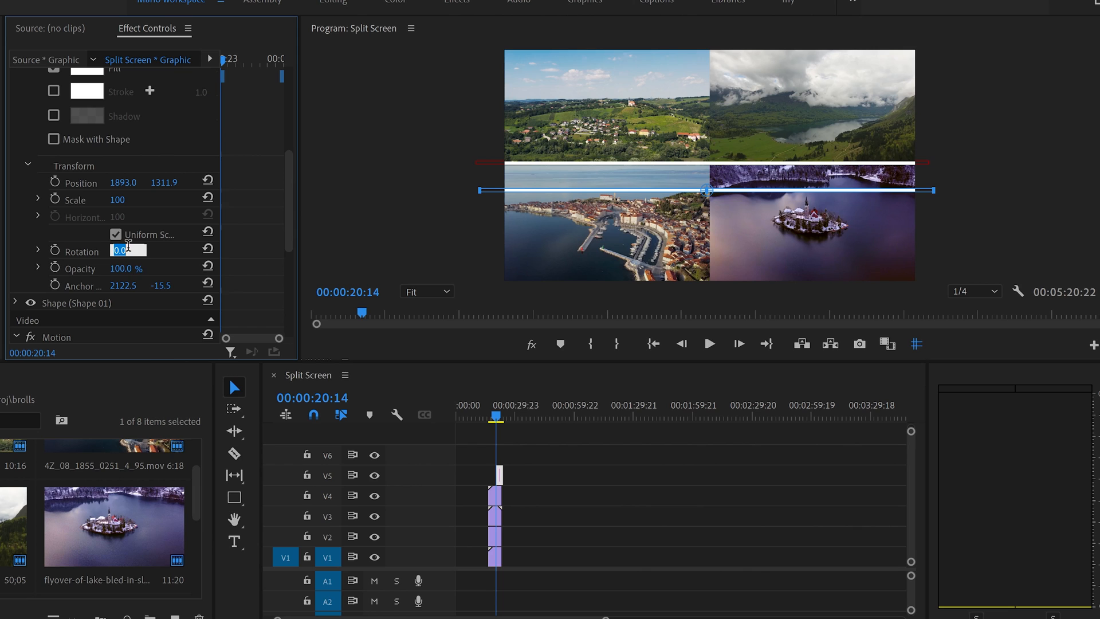
pyautogui.write('90')
pyautogui.press('Return')
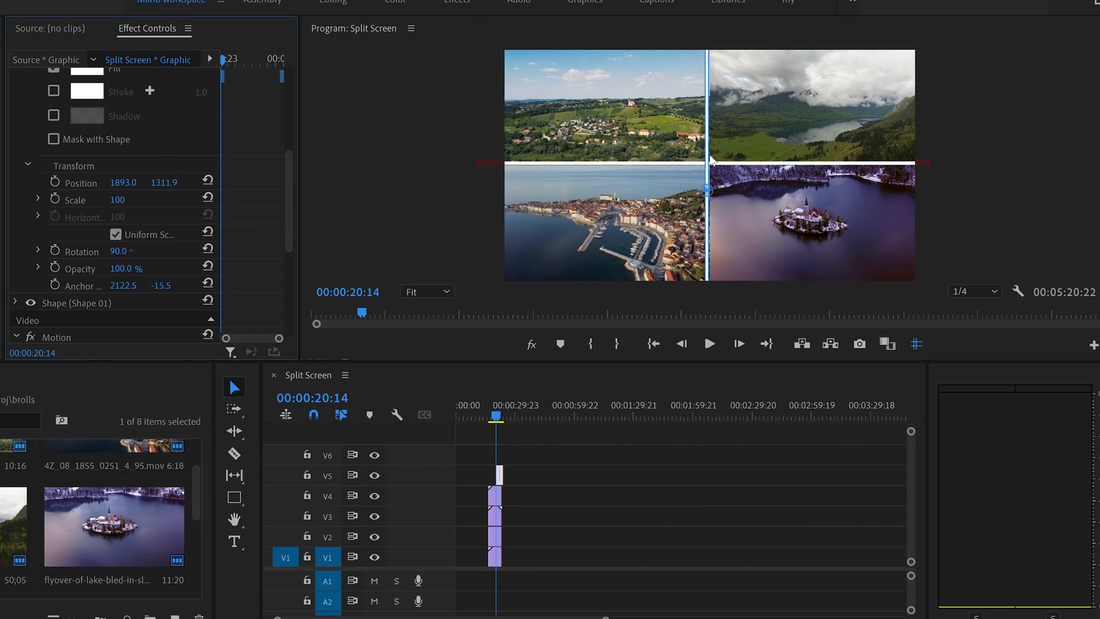
# Step: Align the V5 graphic clip with the start and end of the stacked clips, and select its vertical divider bar
pyautogui.click(530, 471)
pyautogui.moveTo(500, 472); pyautogui.dragTo(501, 473)
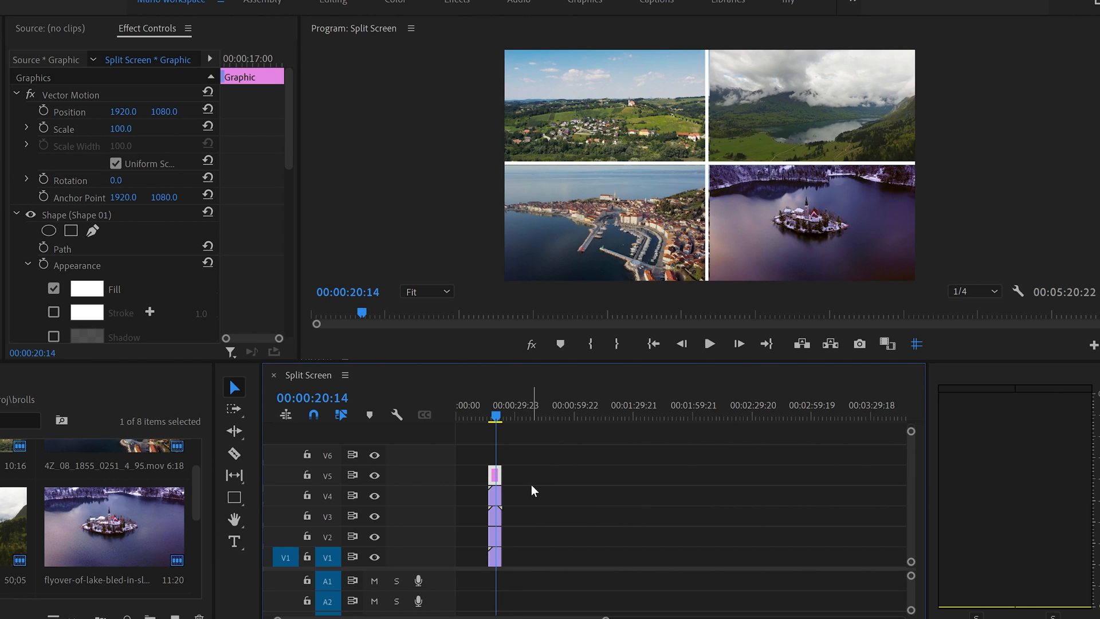
pyautogui.click(533, 490)
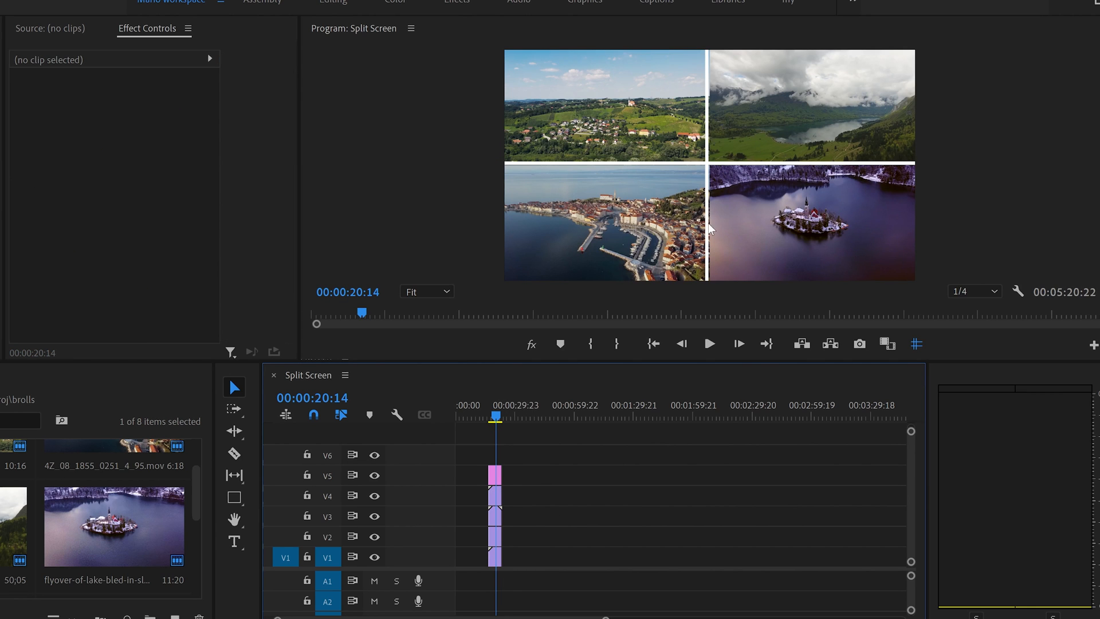
pyautogui.click(495, 475)
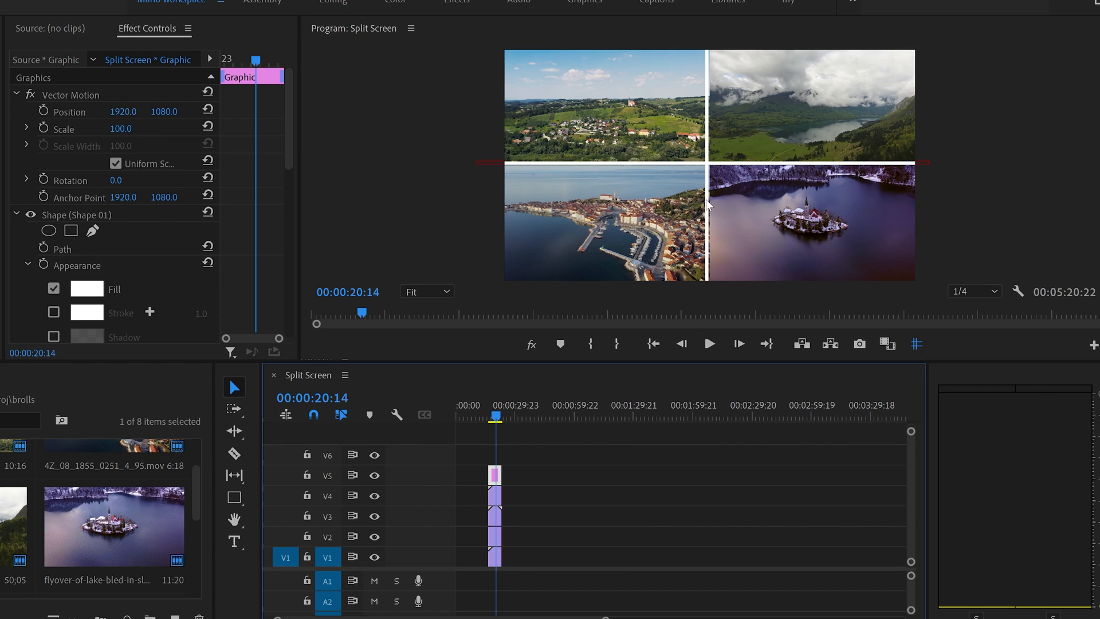
pyautogui.click(707, 198)
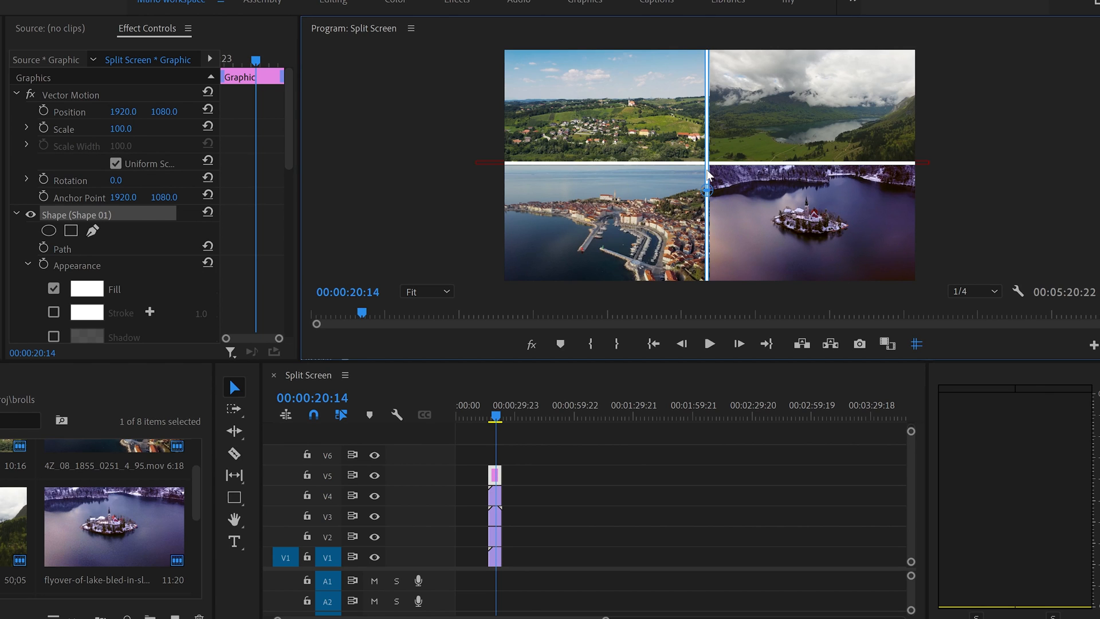
pyautogui.click(689, 460)
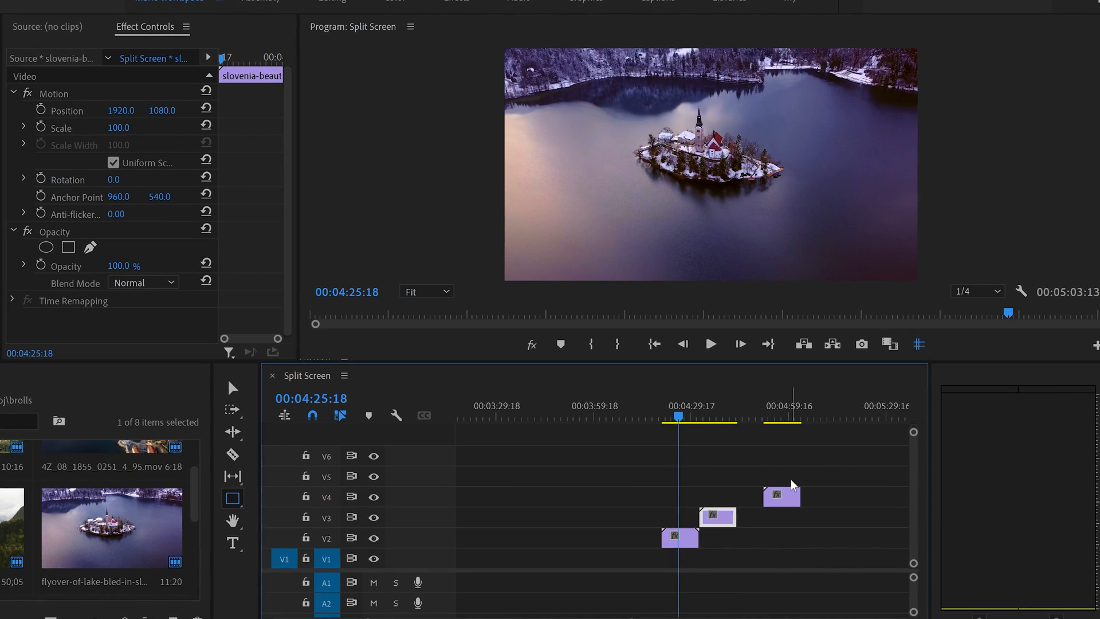
# Step: Stack the V3 and V4 clips directly above the V2 clip so all three start at the same time
pyautogui.moveTo(726, 516); pyautogui.dragTo(696, 520)
pyautogui.click(797, 497)
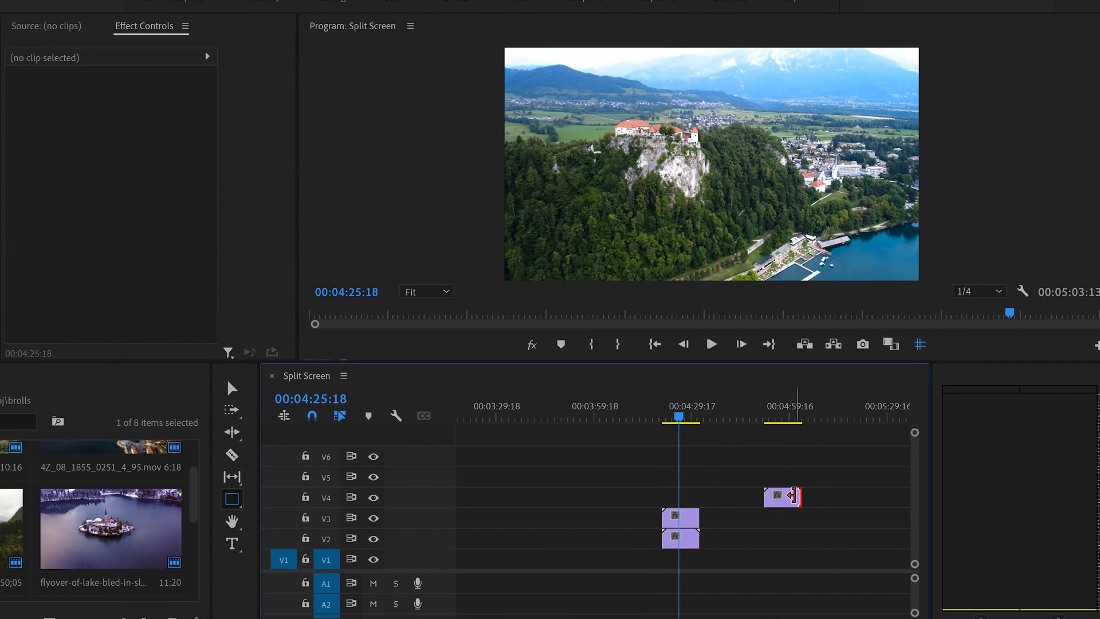
pyautogui.moveTo(791, 502); pyautogui.dragTo(695, 505)
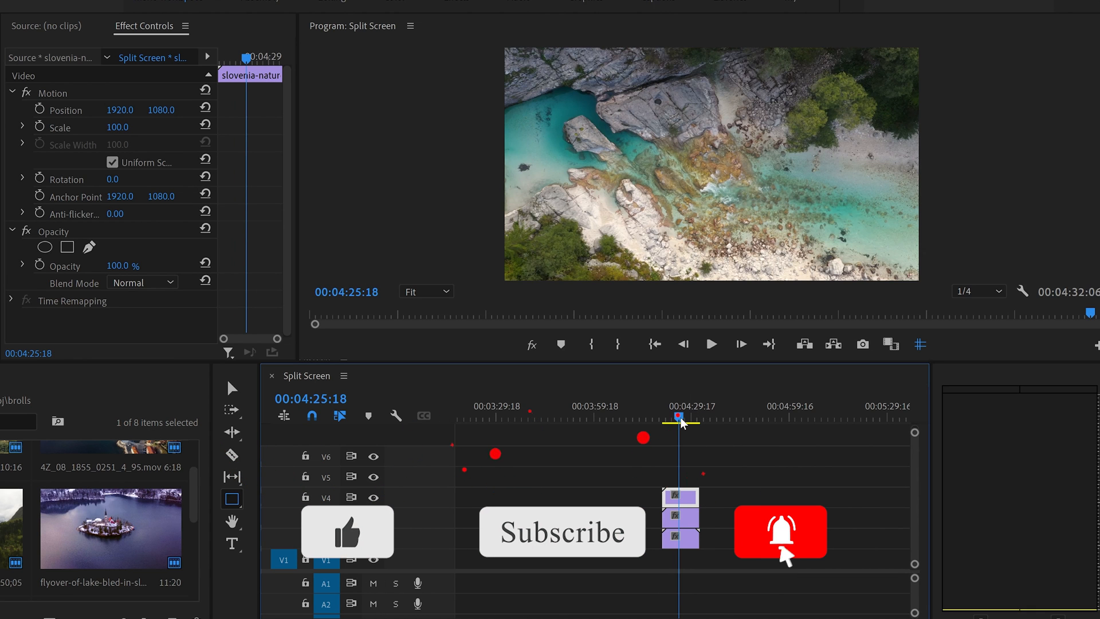
# Step: Scrub over the three stacked clips to preview them and check the V3 clip's Scale to Frame Size option
pyautogui.click(674, 421)
pyautogui.moveTo(674, 419); pyautogui.dragTo(676, 420)
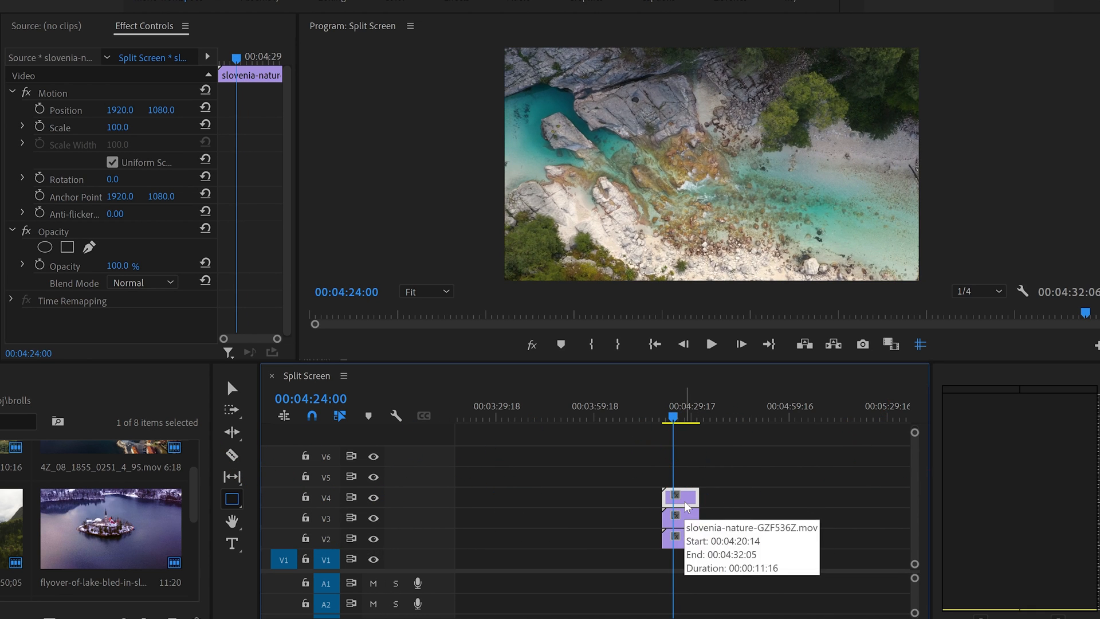
pyautogui.click(687, 467)
pyautogui.click(688, 503)
pyautogui.click(687, 520)
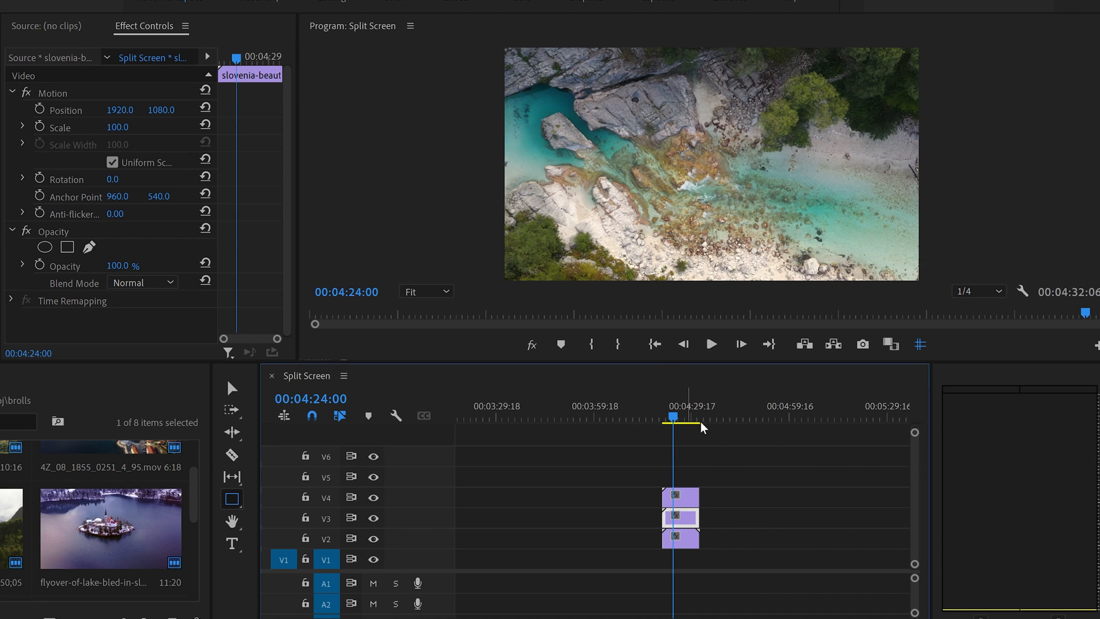
pyautogui.moveTo(674, 413); pyautogui.dragTo(680, 412)
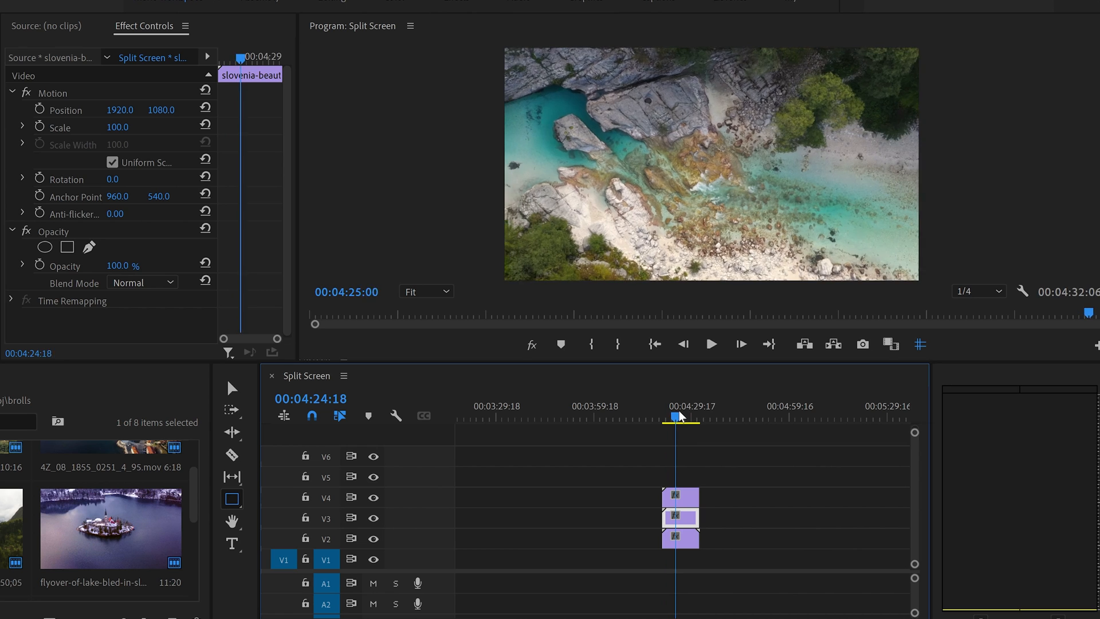
pyautogui.click(679, 420)
pyautogui.click(687, 503)
pyautogui.click(688, 513)
pyautogui.rightClick(689, 514)
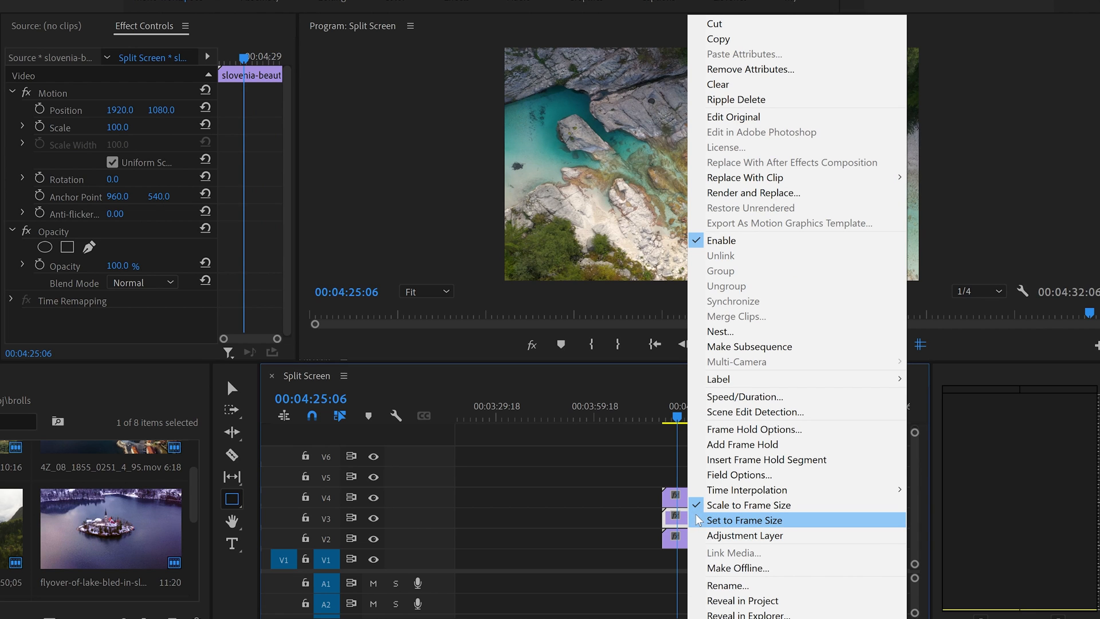
pyautogui.click(721, 505)
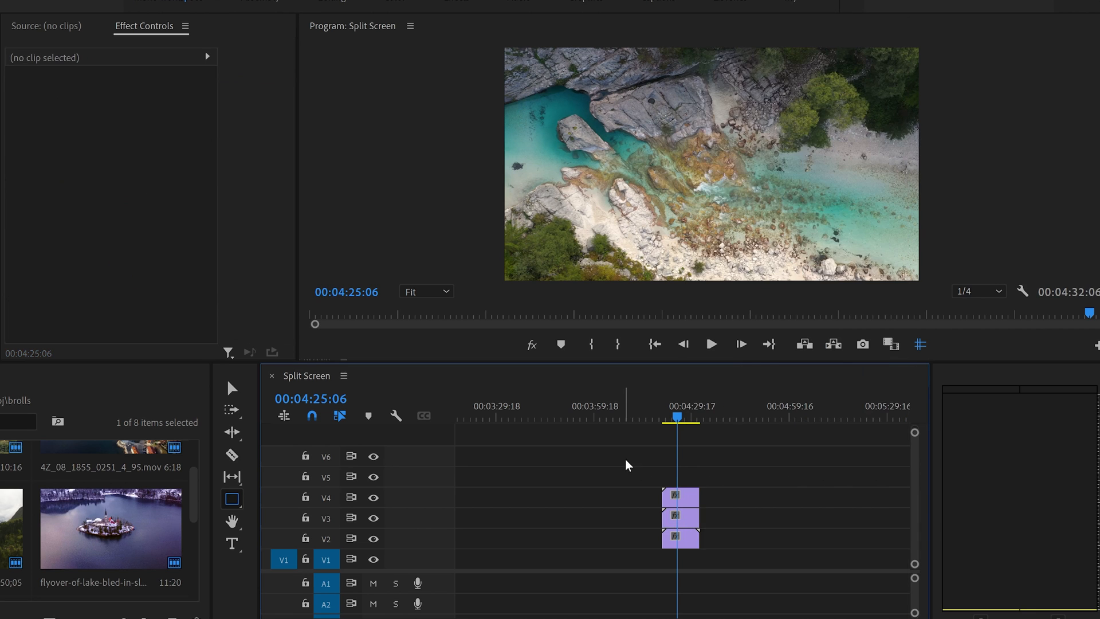
# Step: Move the V4 clip away from the stack and apply the Crop effect to the V3 and V2 clips
pyautogui.moveTo(682, 498); pyautogui.dragTo(759, 502)
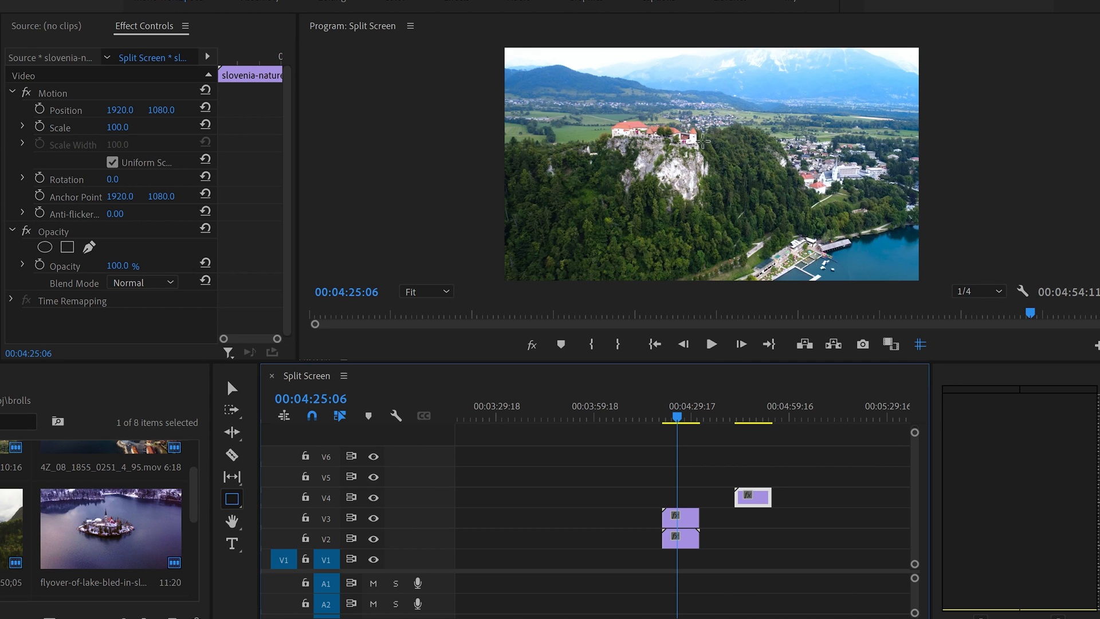
pyautogui.click(688, 523)
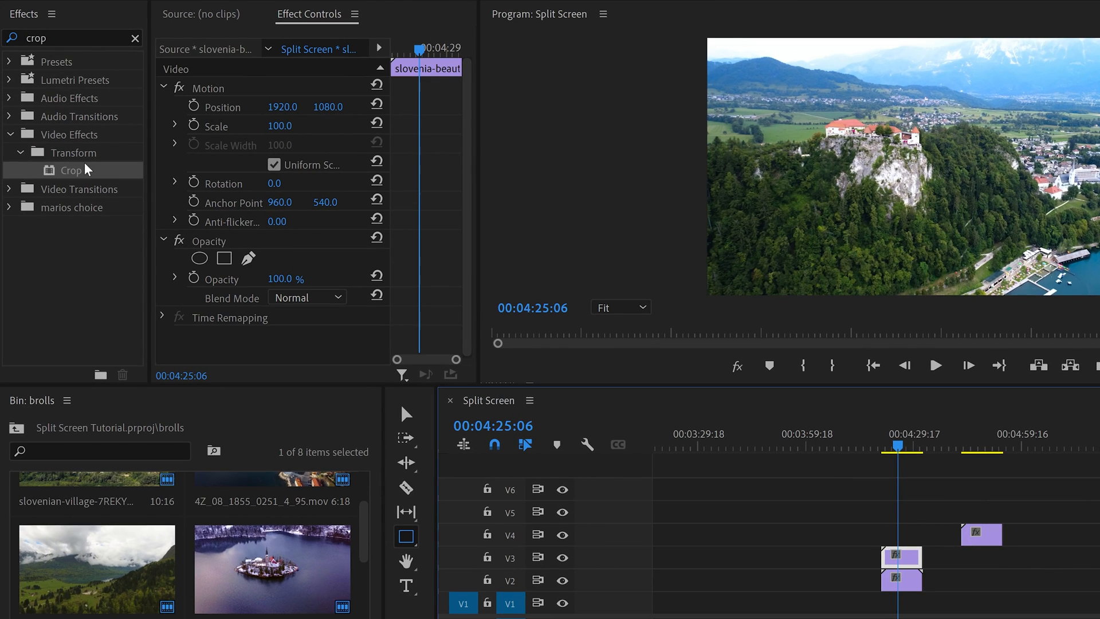
pyautogui.click(71, 172)
pyautogui.moveTo(71, 172); pyautogui.dragTo(901, 560)
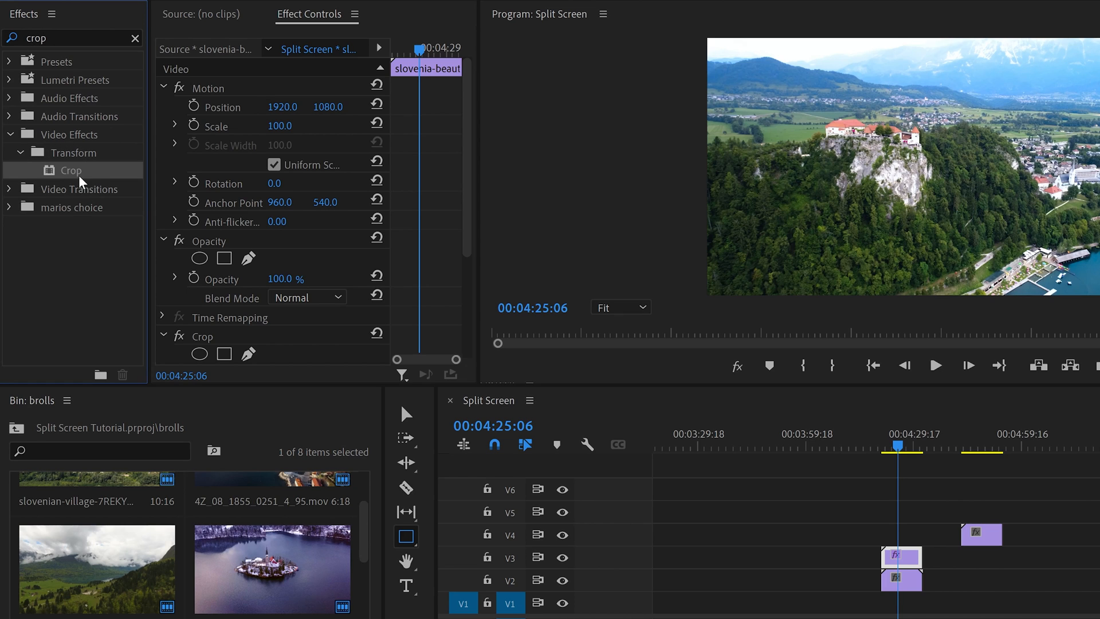
pyautogui.moveTo(76, 171); pyautogui.dragTo(906, 580)
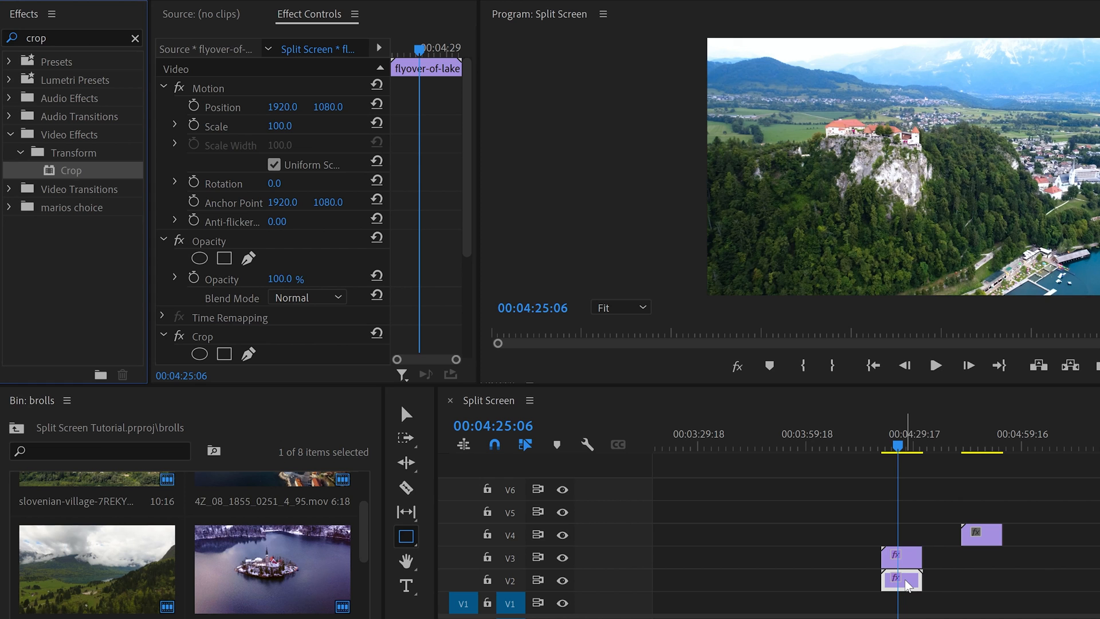
# Step: Set the left crop of the V3 clip to 15%
pyautogui.click(900, 556)
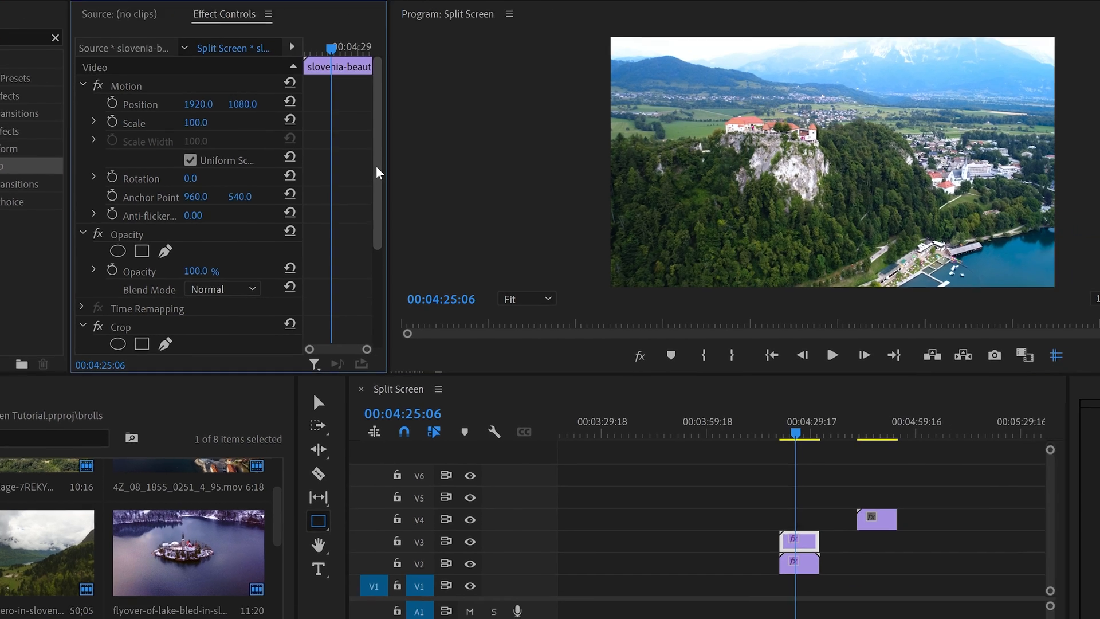
pyautogui.scroll(-4, 464, 273)
pyautogui.scroll(-1, 297, 260)
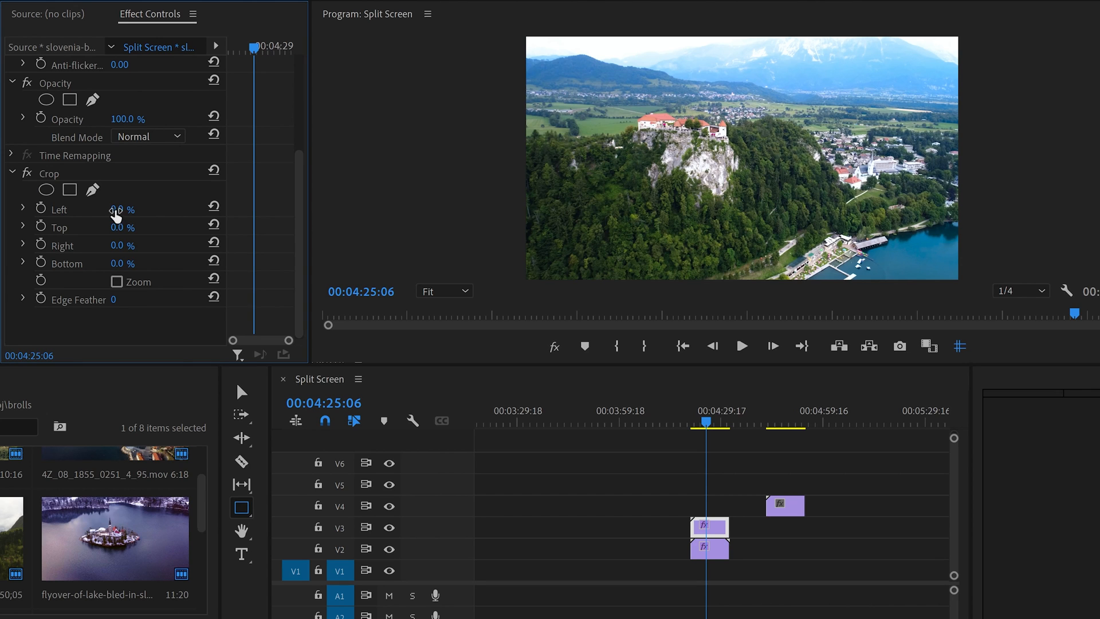
pyautogui.click(117, 210)
pyautogui.press('Up')
pyautogui.press('Up')
pyautogui.press('Up')
pyautogui.press('Up')
pyautogui.press('Up')
pyautogui.press('Up')
pyautogui.press('Up')
pyautogui.press('Up')
pyautogui.press('Up')
pyautogui.press('Up')
pyautogui.press('Up')
pyautogui.press('Up')
pyautogui.press('Up')
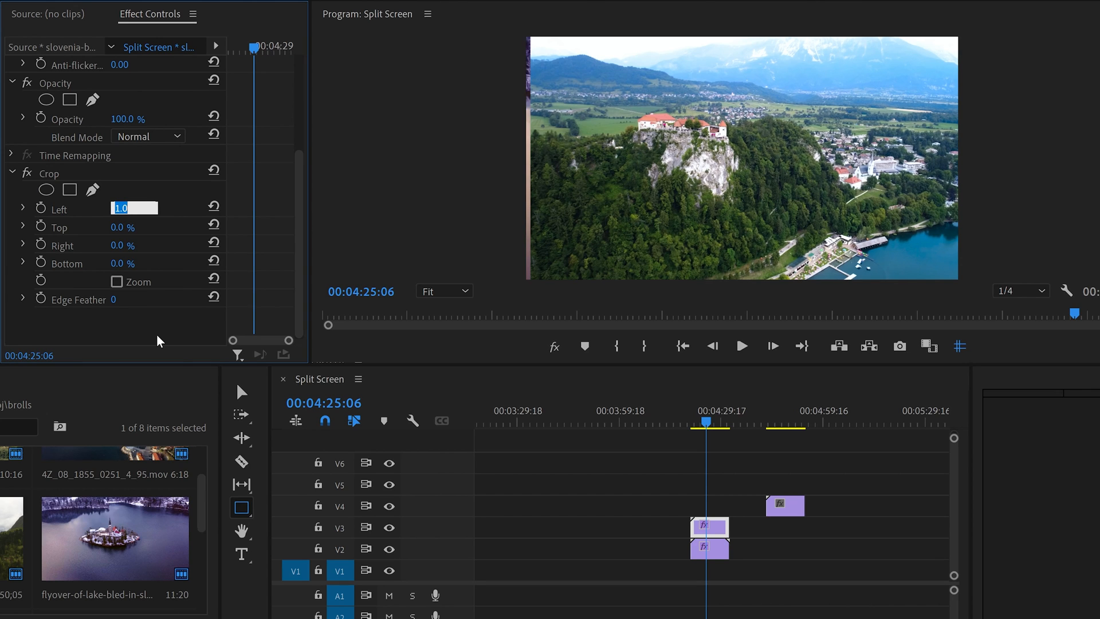
pyautogui.press('Up')
pyautogui.press('Up')
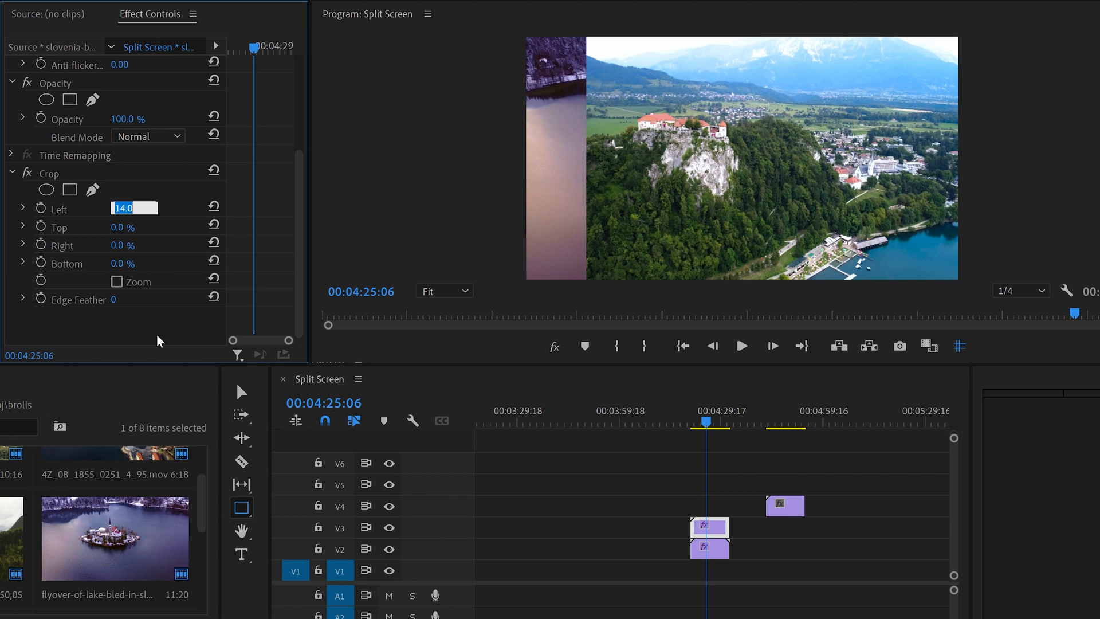
# Step: Set the right crop of the V3 clip to 35%
pyautogui.click(130, 245)
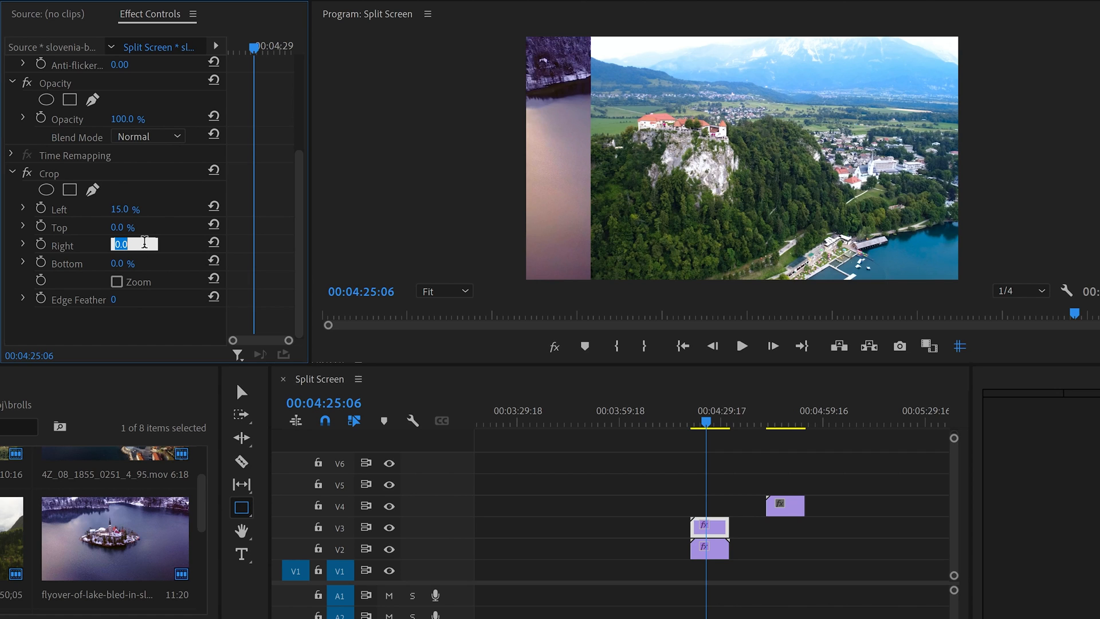
pyautogui.press('Up')
pyautogui.press('Up')
pyautogui.press('Up')
pyautogui.press('Up')
pyautogui.press('Up')
pyautogui.press('Up')
pyautogui.press('Up')
pyautogui.press('Up')
pyautogui.press('Up')
pyautogui.press('Up')
pyautogui.press('Up')
pyautogui.press('Up')
pyautogui.press('Up')
pyautogui.press('Up')
pyautogui.press('Up')
pyautogui.press('Up')
pyautogui.press('Up')
pyautogui.press('Up')
pyautogui.press('Up')
pyautogui.press('Up')
pyautogui.press('Down')
pyautogui.press('Down')
pyautogui.press('Down')
pyautogui.press('Down')
pyautogui.press('Down')
pyautogui.press('Down')
pyautogui.press('Down')
pyautogui.press('Down')
pyautogui.press('Down')
pyautogui.press('Down')
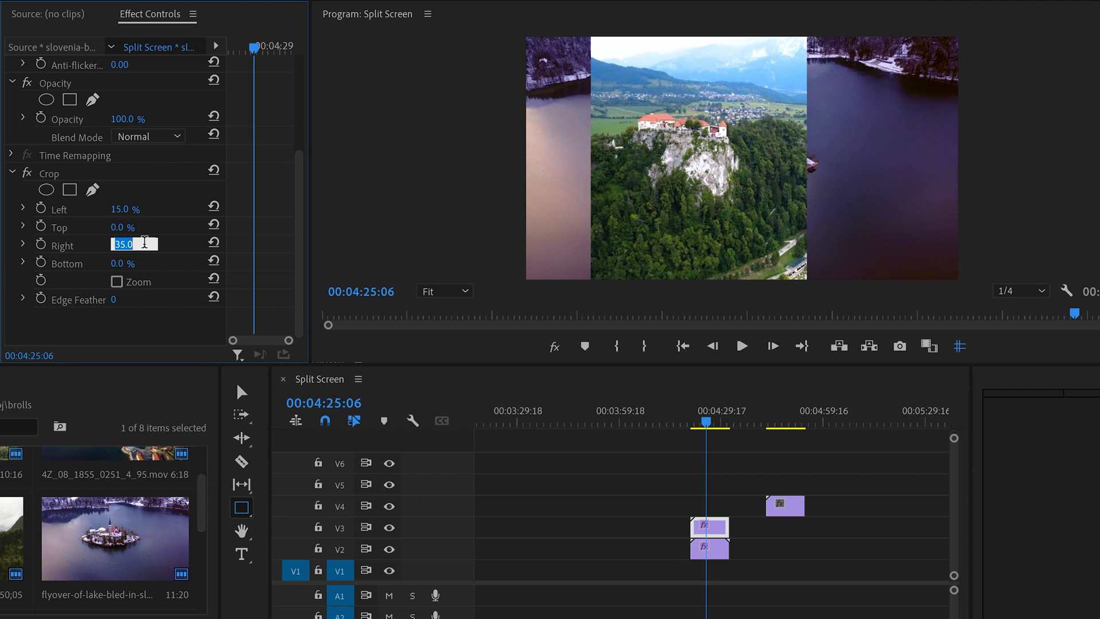
pyautogui.click(181, 223)
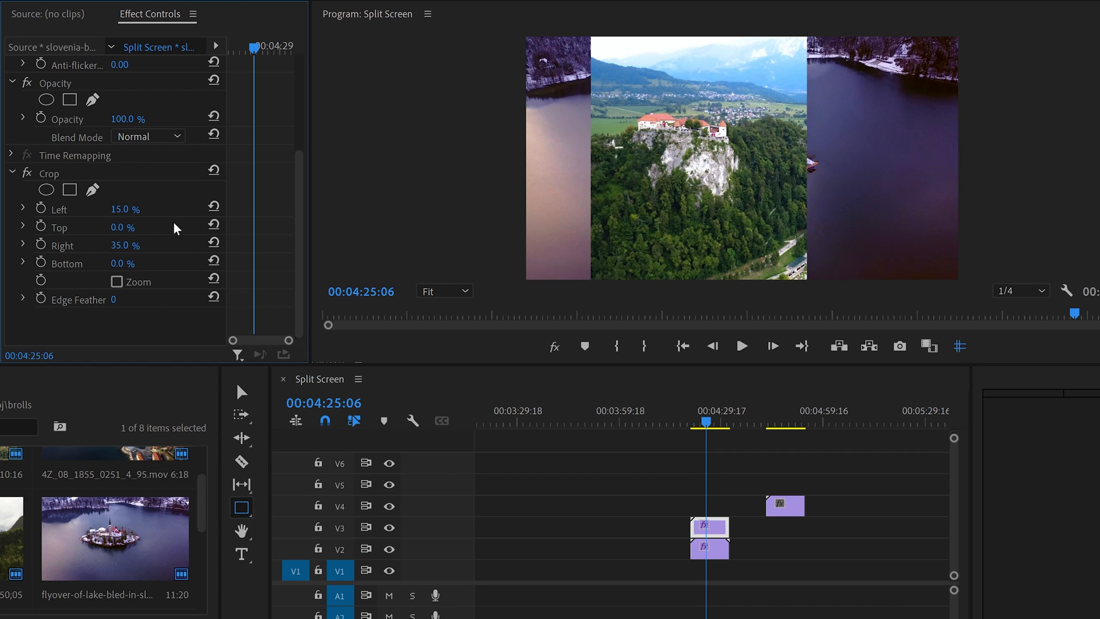
# Step: Try a left crop of 25% on the V3 clip and undo it
pyautogui.click(125, 210)
pyautogui.write('25')
pyautogui.press('Return')
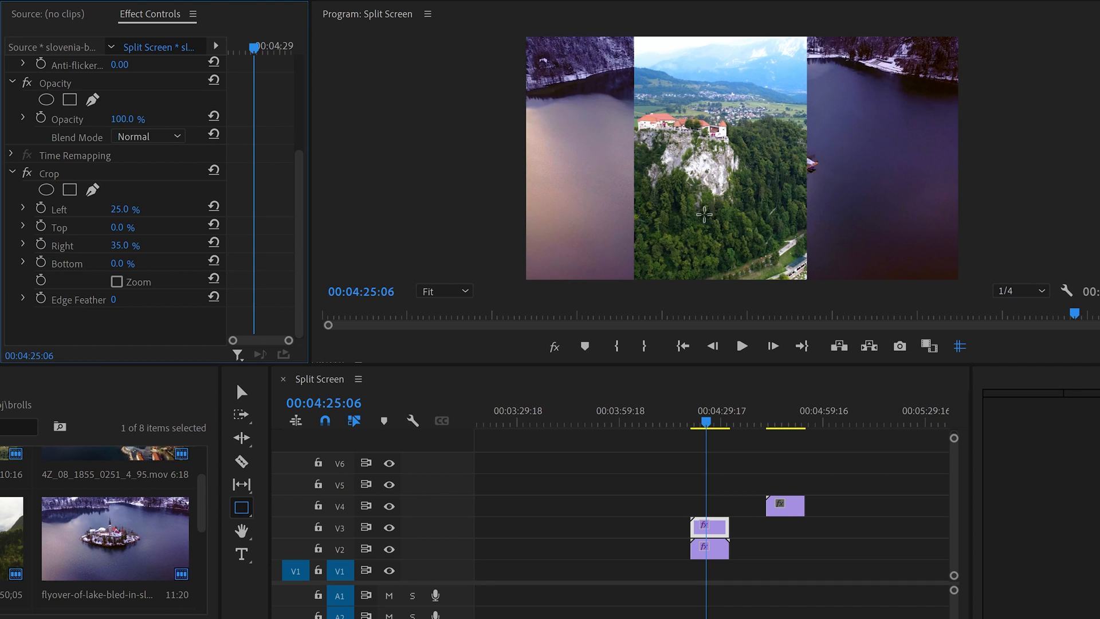
pyautogui.hotkey('ctrl', 'z')
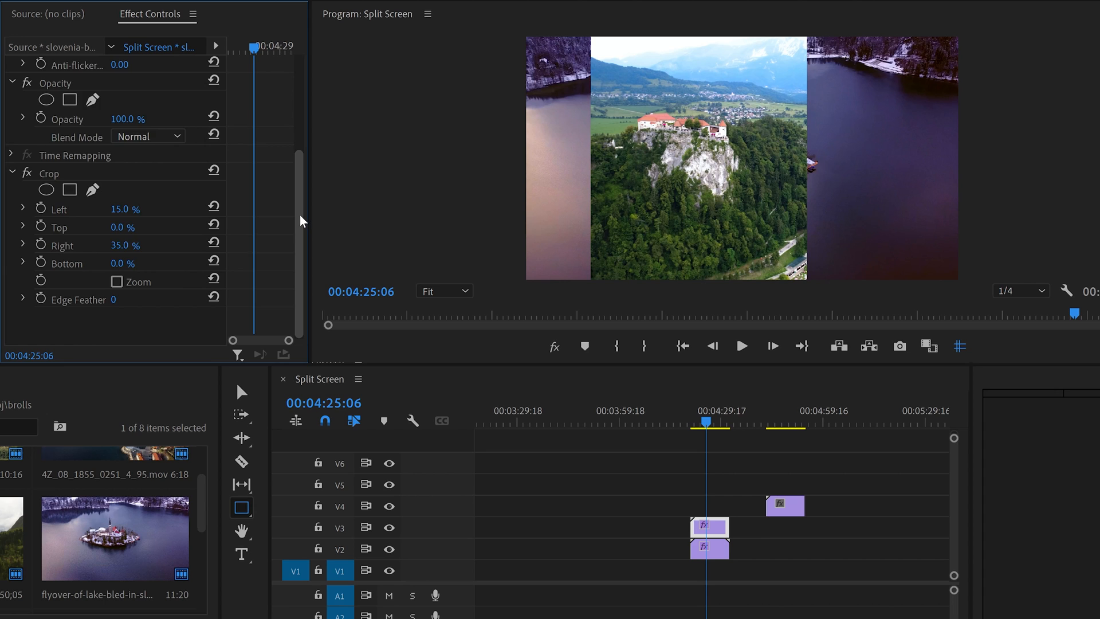
# Step: Set the V3 clip's horizontal position to 3269 so it fills the right half of the frame
pyautogui.moveTo(300, 221); pyautogui.dragTo(297, 74)
pyautogui.click(79, 103)
pyautogui.click(124, 101)
pyautogui.write('2114')
pyautogui.press('Return')
pyautogui.moveTo(124, 102); pyautogui.dragTo(781, 102)
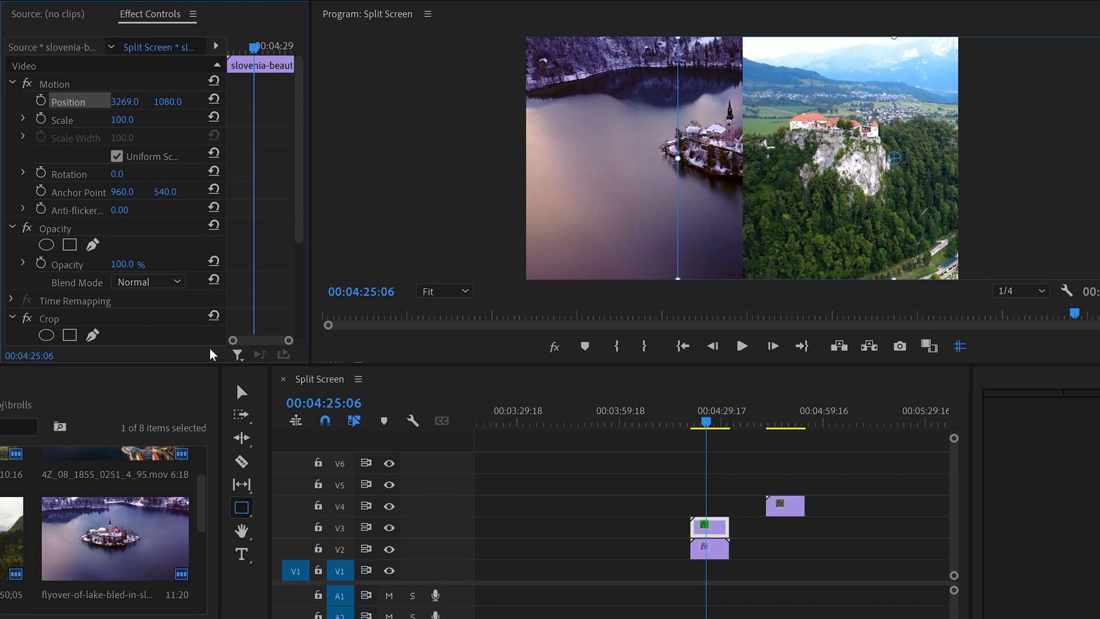
# Step: Hide the V3 track and set the left crop of the V2 clip to 25%
pyautogui.click(709, 550)
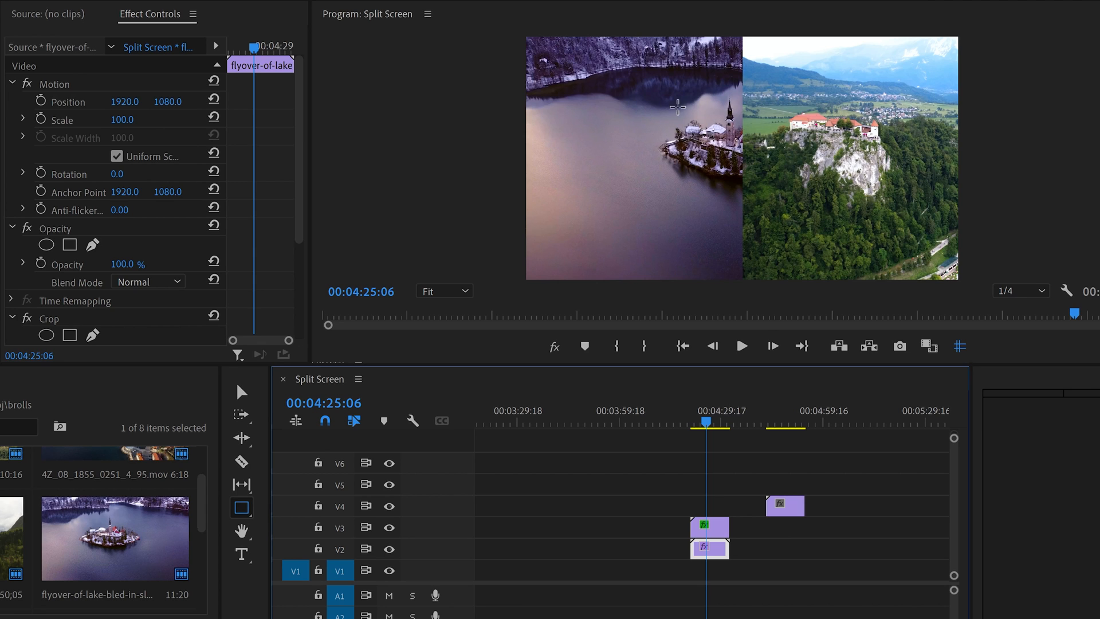
pyautogui.click(389, 529)
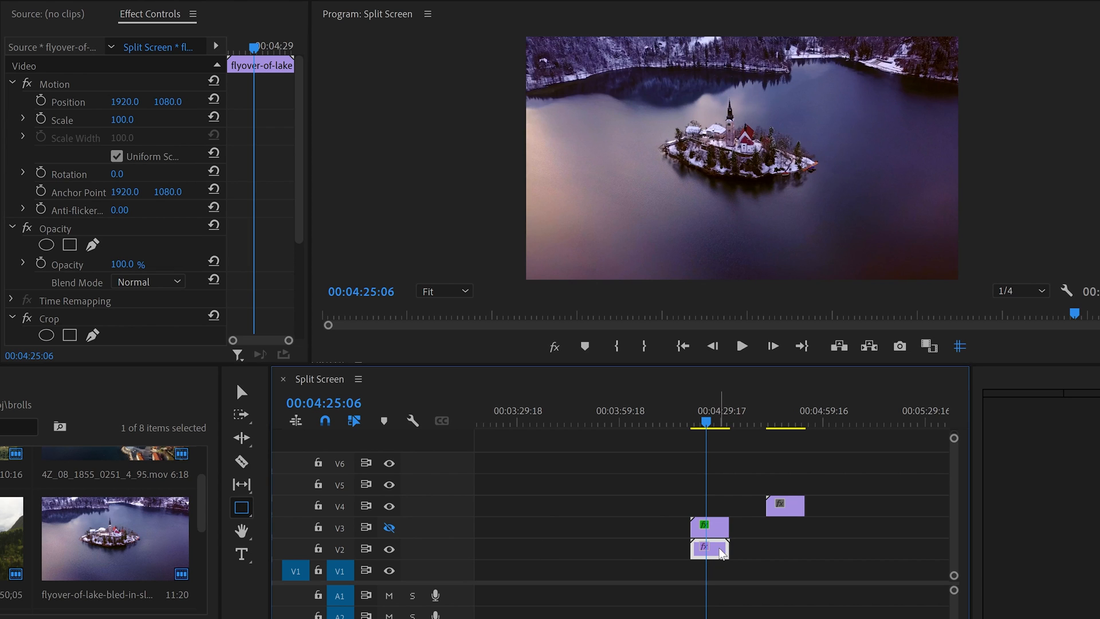
pyautogui.click(303, 143)
pyautogui.moveTo(303, 143); pyautogui.dragTo(298, 246)
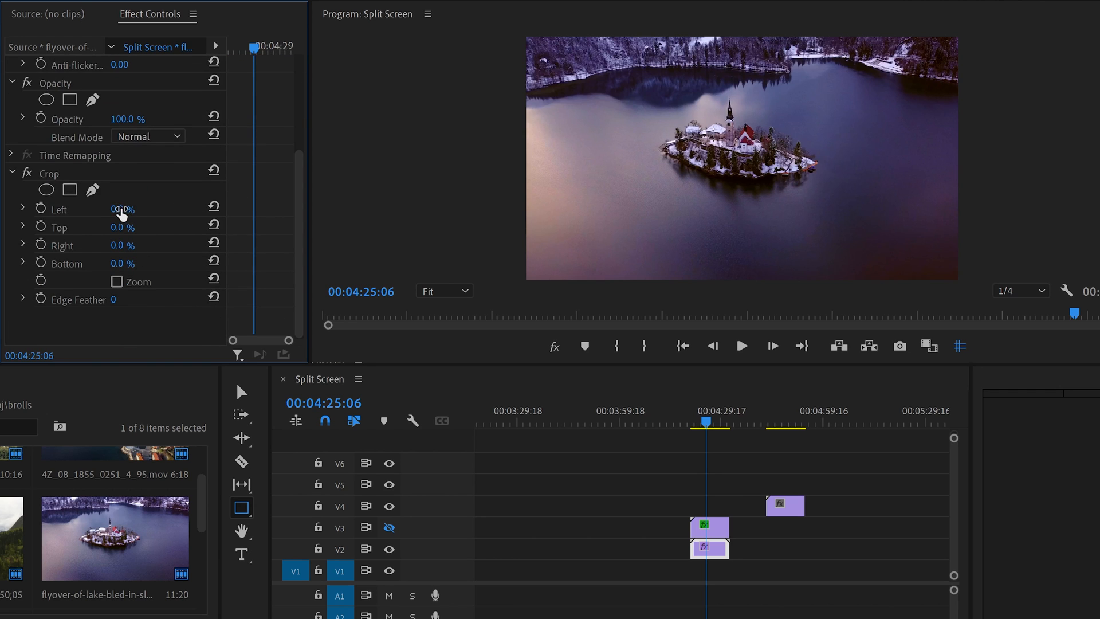
pyautogui.click(121, 208)
pyautogui.press('Up')
pyautogui.press('Up')
pyautogui.press('Up')
pyautogui.press('Up')
pyautogui.press('Up')
pyautogui.press('Up')
pyautogui.press('Up')
pyautogui.press('Up')
pyautogui.press('Up')
pyautogui.press('Up')
pyautogui.press('Up')
pyautogui.press('Up')
pyautogui.press('Up')
pyautogui.press('Up')
pyautogui.press('Up')
pyautogui.press('Up')
pyautogui.press('Up')
pyautogui.press('Up')
pyautogui.press('Up')
pyautogui.press('Up')
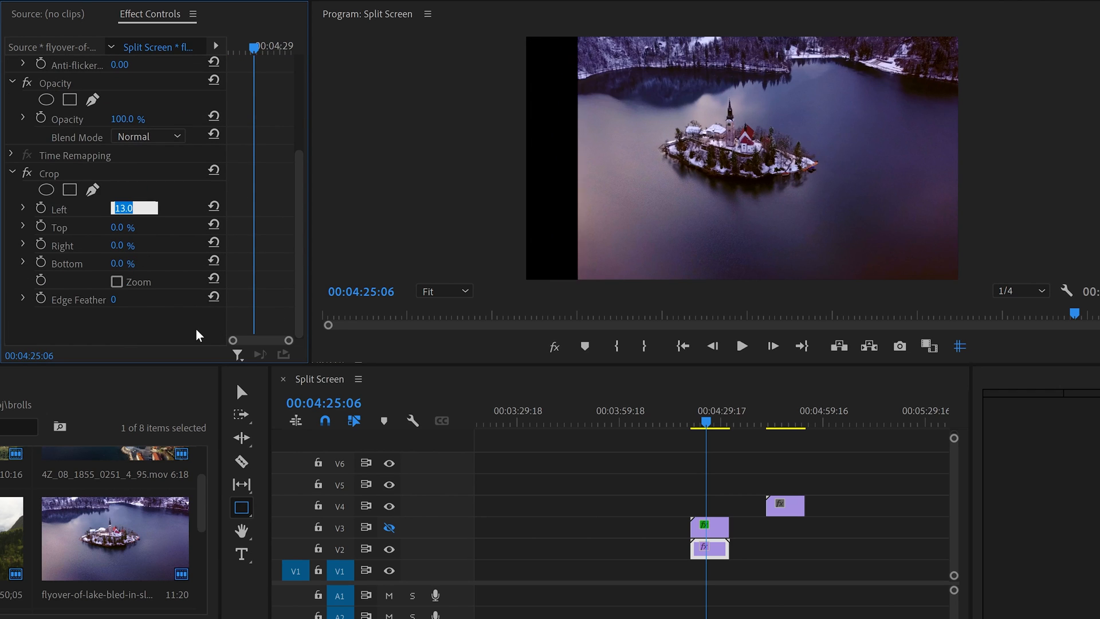
pyautogui.press('Up')
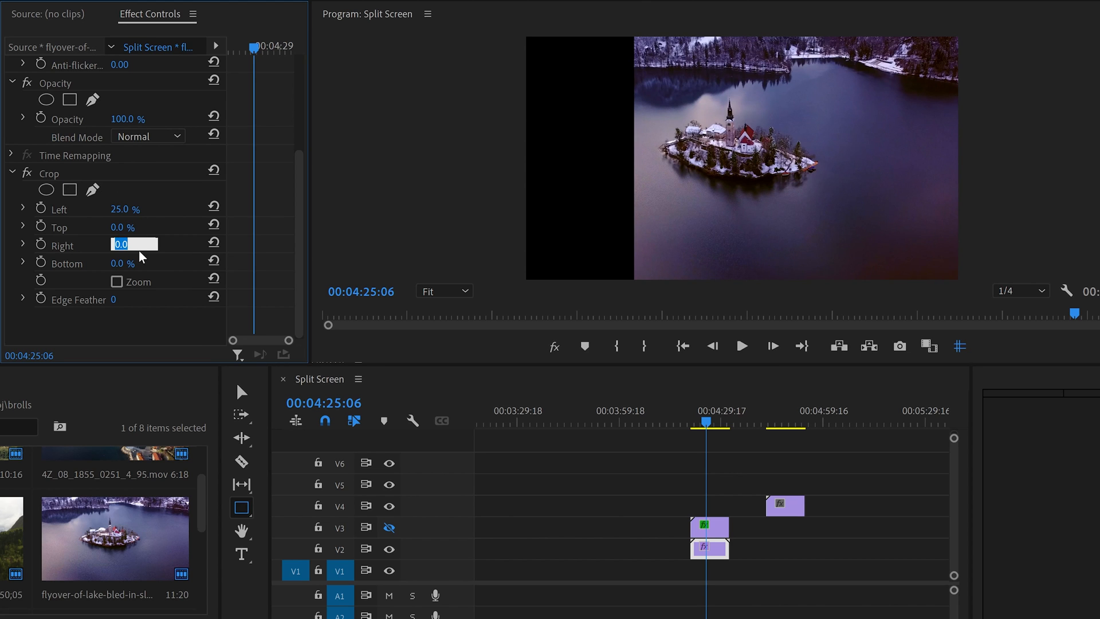
# Step: Set the right crop of the V2 clip to 25% and make the V3 track visible again
pyautogui.write('25')
pyautogui.press('Return')
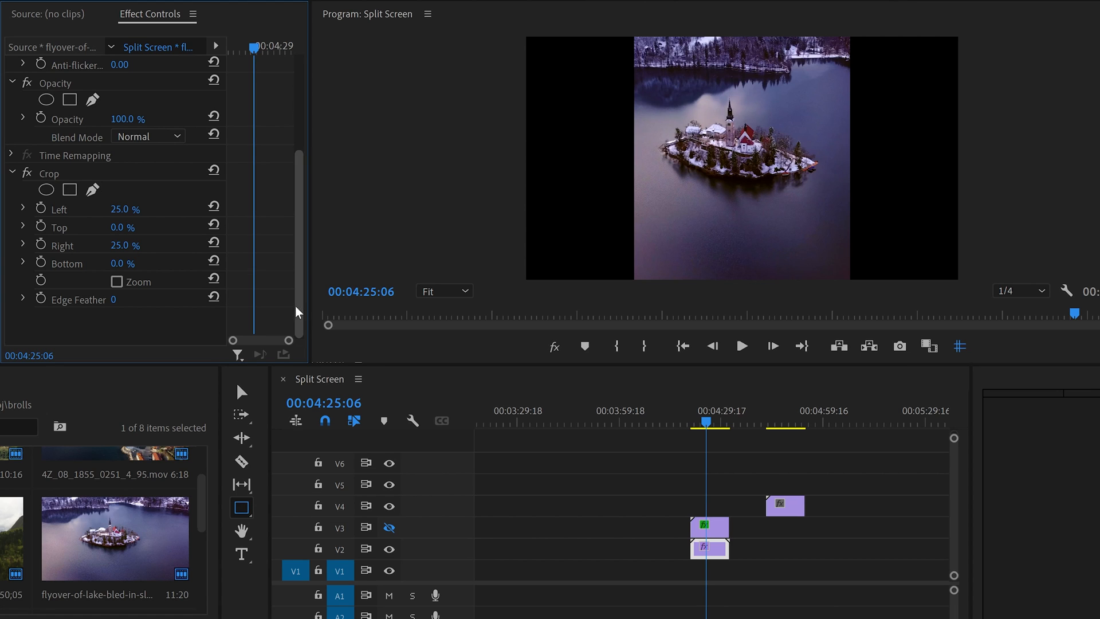
pyautogui.click(390, 527)
# Step: Set the V2 clip's horizontal position to 959 so it fills the left half of the frame
pyautogui.scroll(5, 143, 172)
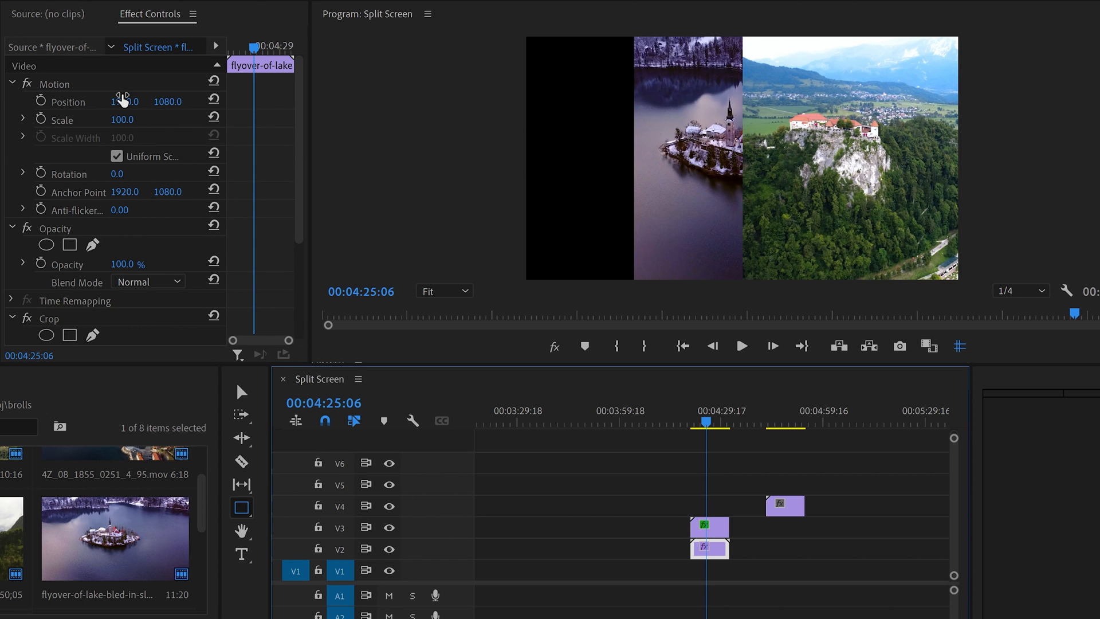
pyautogui.moveTo(125, 102); pyautogui.dragTo(30, 102)
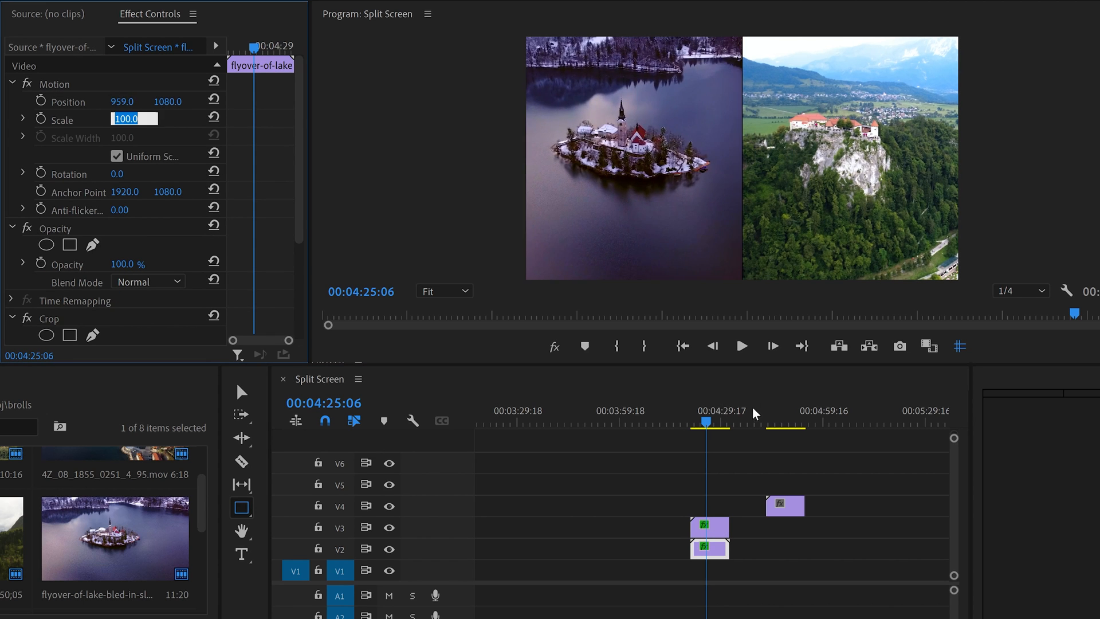
pyautogui.click(760, 464)
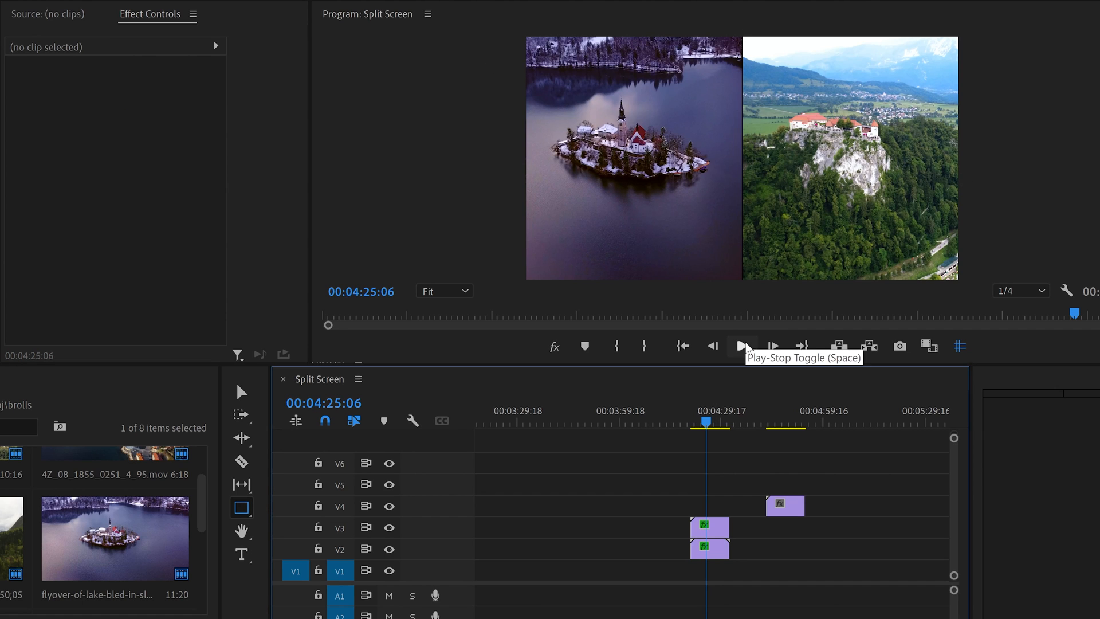
# Step: Draw a thin vertical white rectangle over the seam between the two clips, running the full height of the frame
pyautogui.click(241, 507)
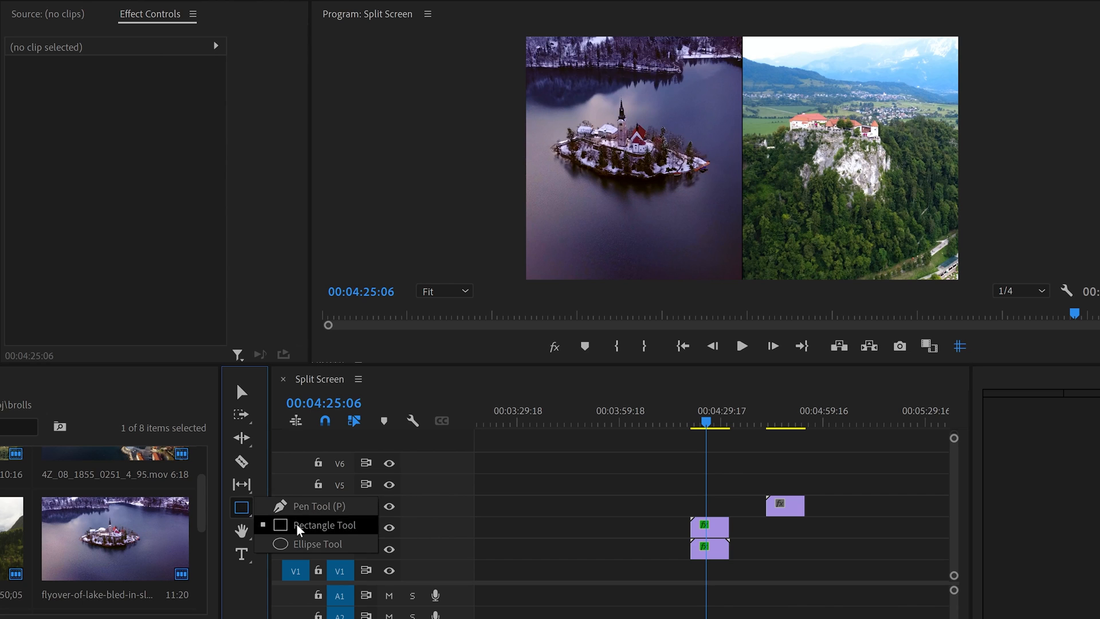
pyautogui.click(290, 524)
pyautogui.click(470, 292)
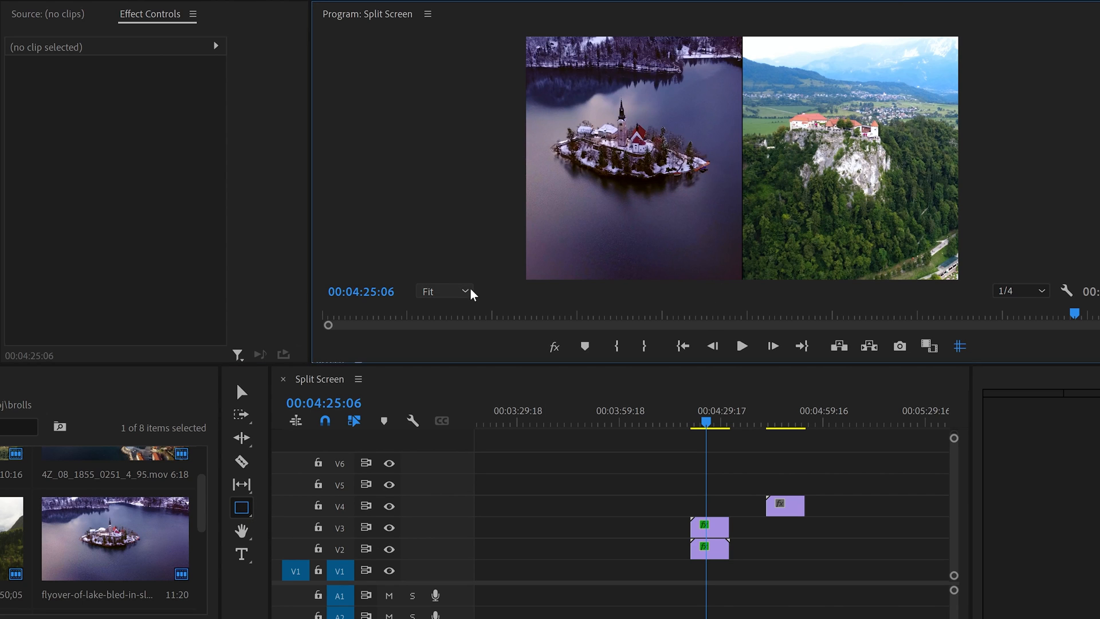
pyautogui.click(451, 367)
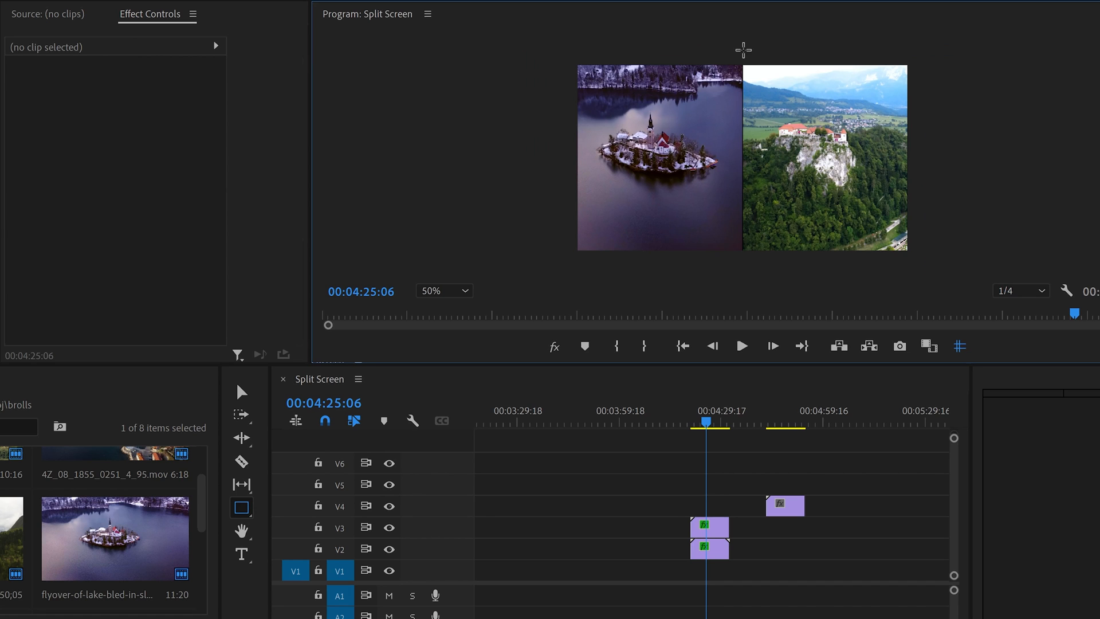
pyautogui.moveTo(743, 50); pyautogui.dragTo(745, 100)
pyautogui.moveTo(745, 157); pyautogui.dragTo(743, 223)
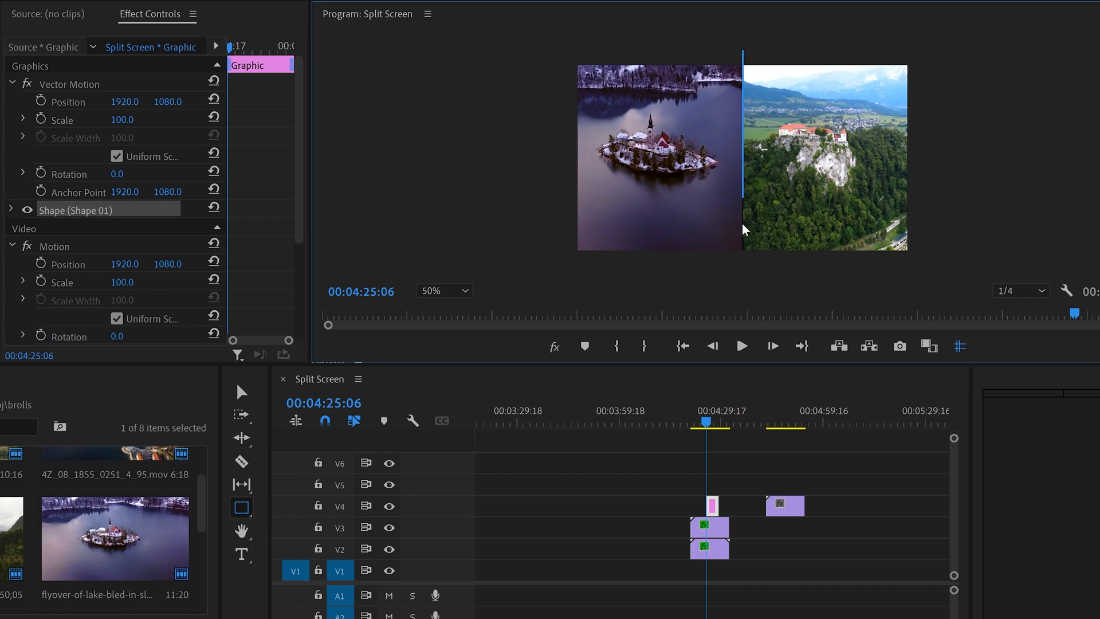
pyautogui.moveTo(742, 265); pyautogui.dragTo(741, 266)
pyautogui.click(466, 292)
pyautogui.click(446, 308)
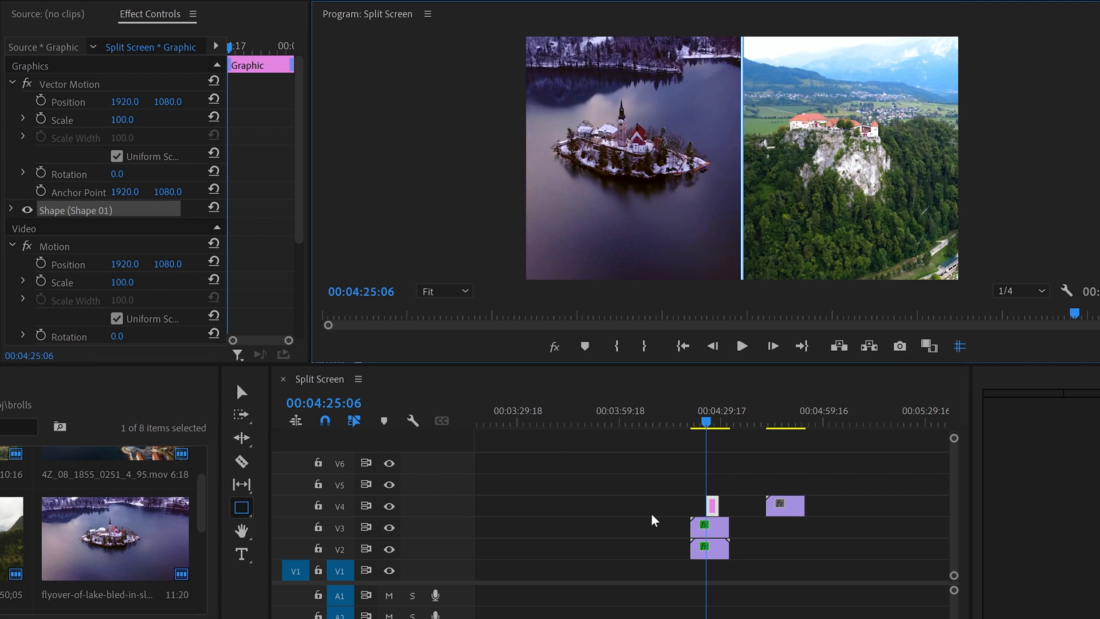
pyautogui.click(649, 507)
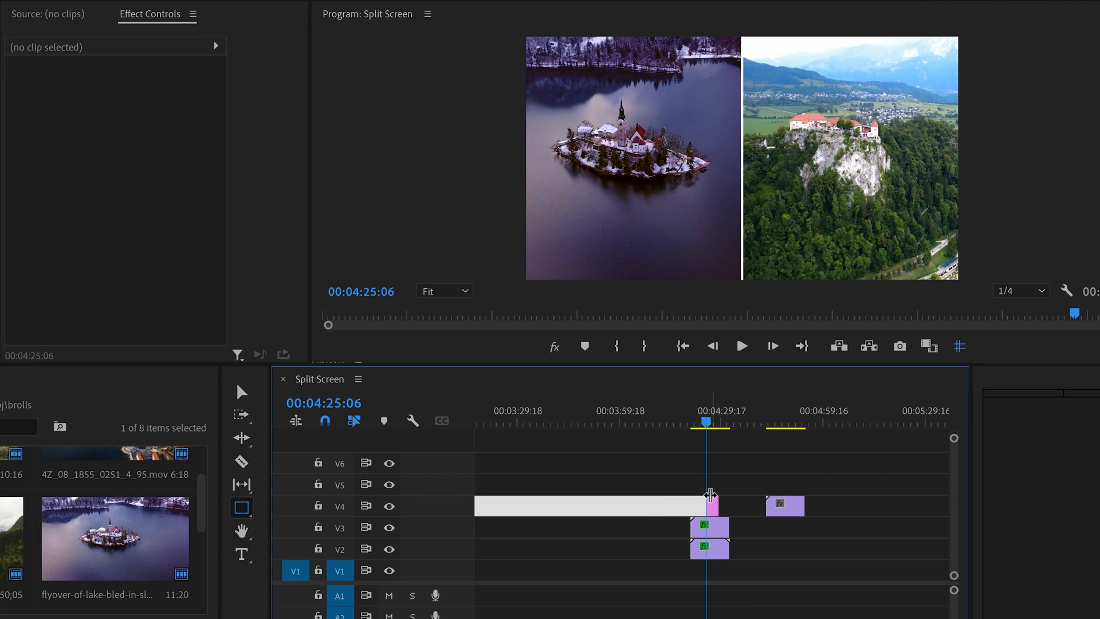
# Step: Extend the divider graphic to the full length of the stacked clips and move it up to track V5
pyautogui.moveTo(710, 502); pyautogui.dragTo(696, 502)
pyautogui.moveTo(715, 501); pyautogui.dragTo(725, 501)
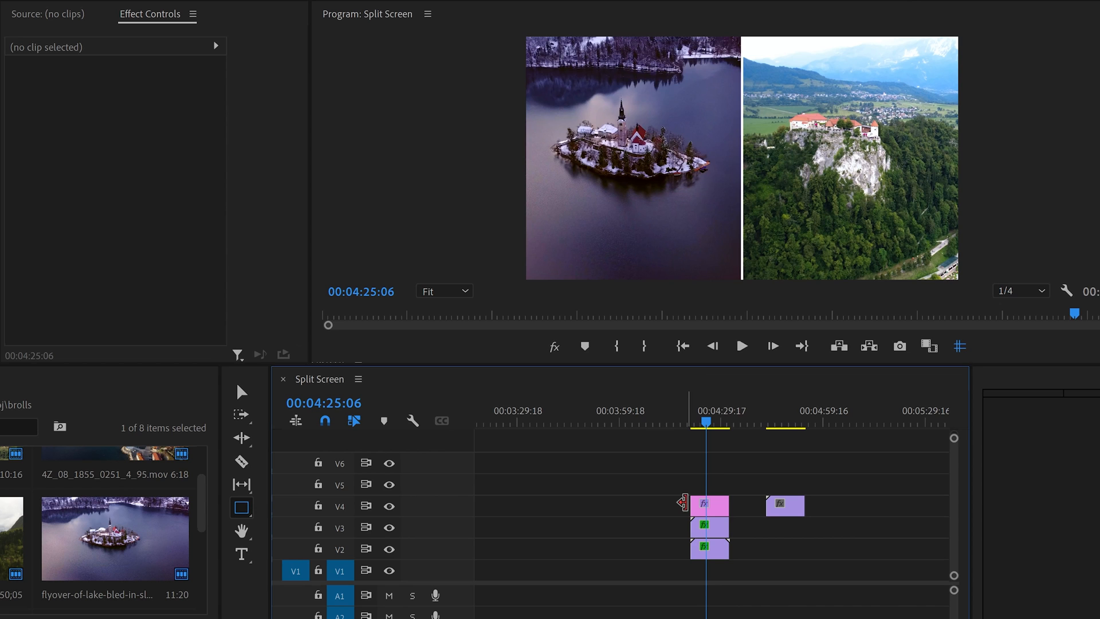
pyautogui.moveTo(721, 510); pyautogui.dragTo(721, 487)
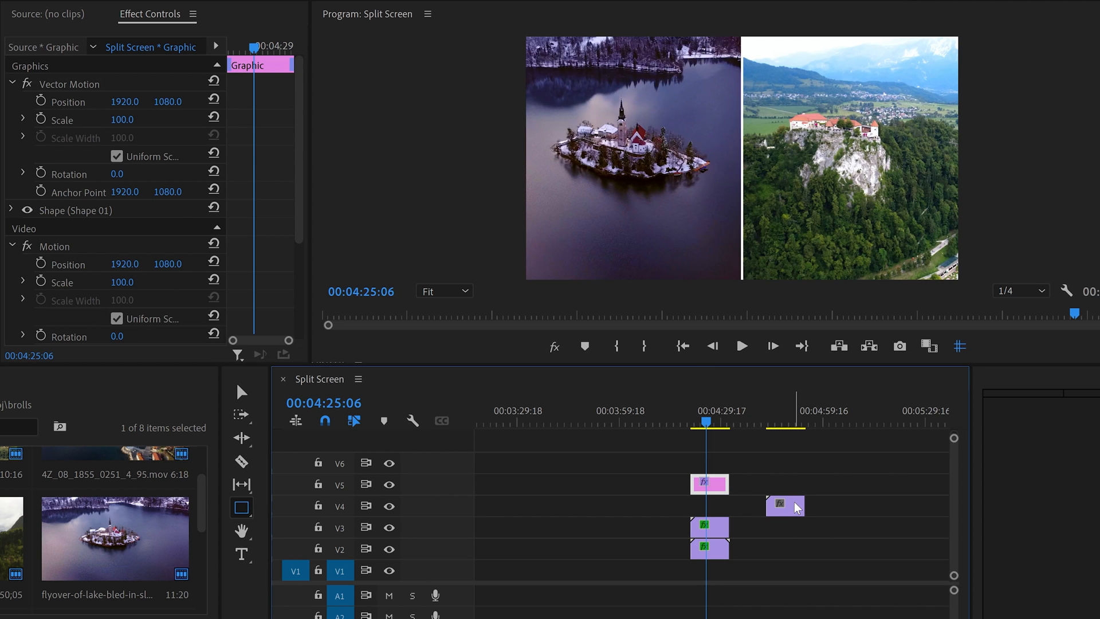
# Step: Move the river clip on V4 directly above the stacked clips and set its scale to 50
pyautogui.moveTo(796, 508); pyautogui.dragTo(721, 513)
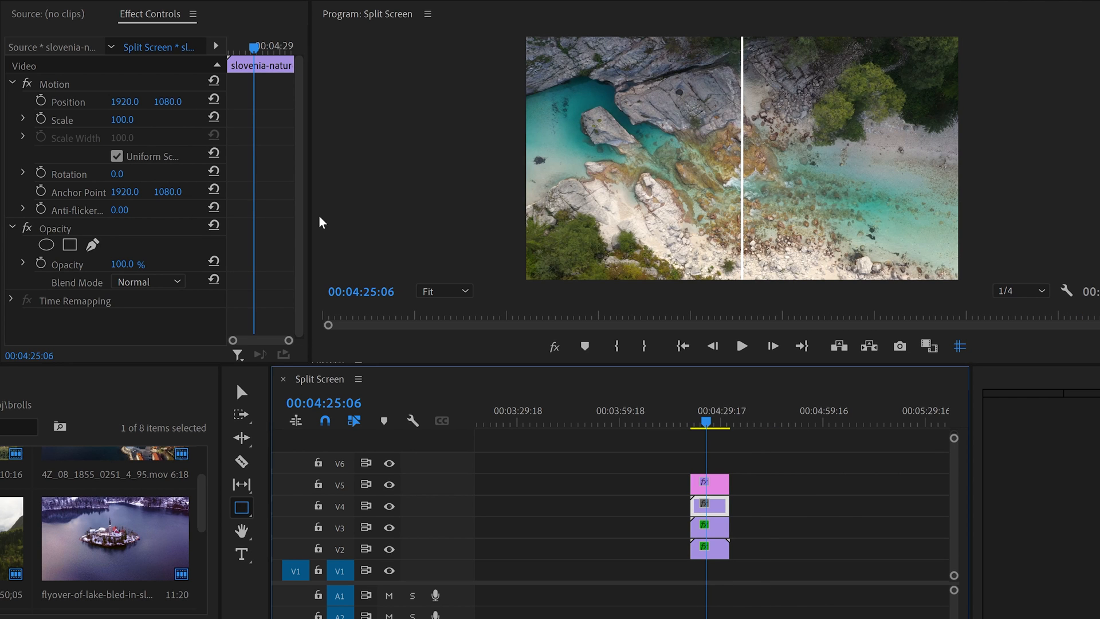
pyautogui.click(134, 116)
pyautogui.write('50')
pyautogui.press('Return')
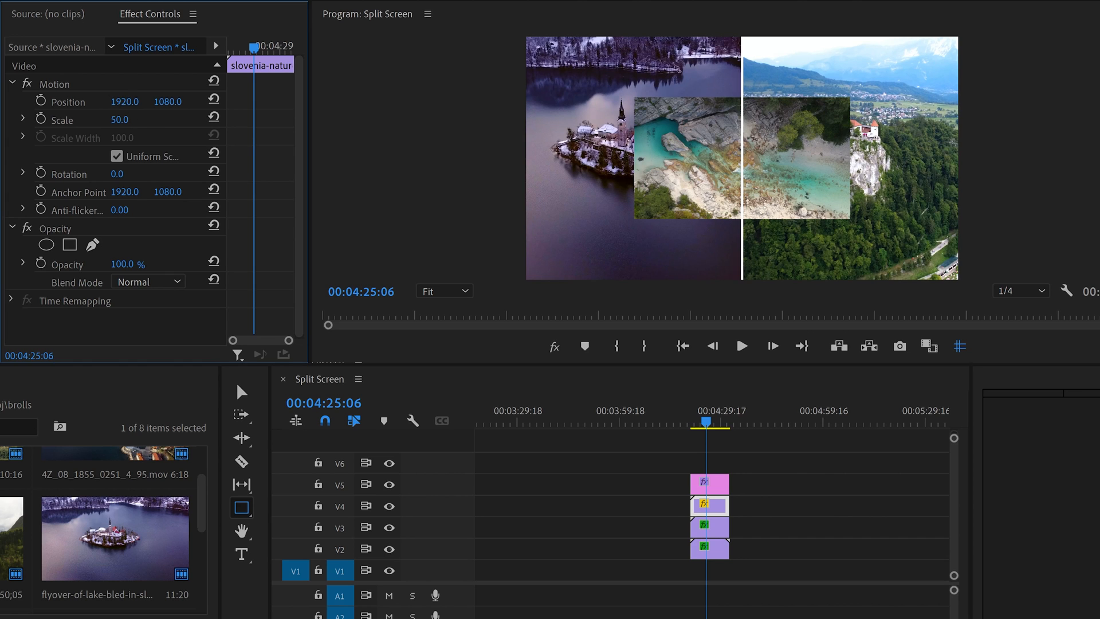
# Step: Set the river clip's position to 960, 1620 so it fills the lower-left quarter of the frame
pyautogui.click(130, 99)
pyautogui.write('960')
pyautogui.click(173, 99)
pyautogui.write('1620')
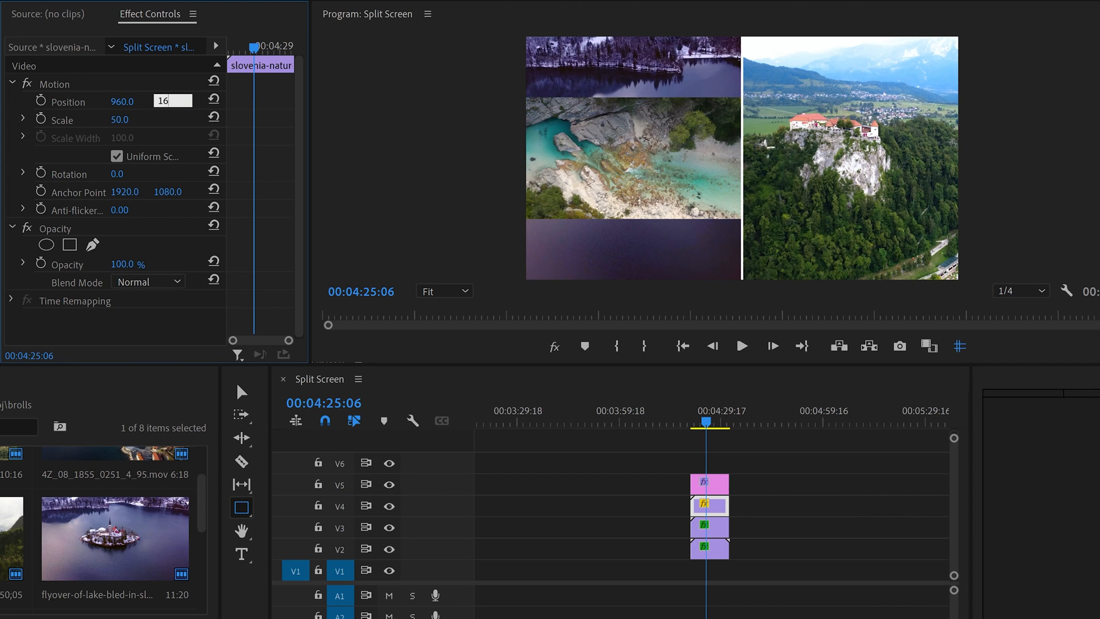
pyautogui.press('Return')
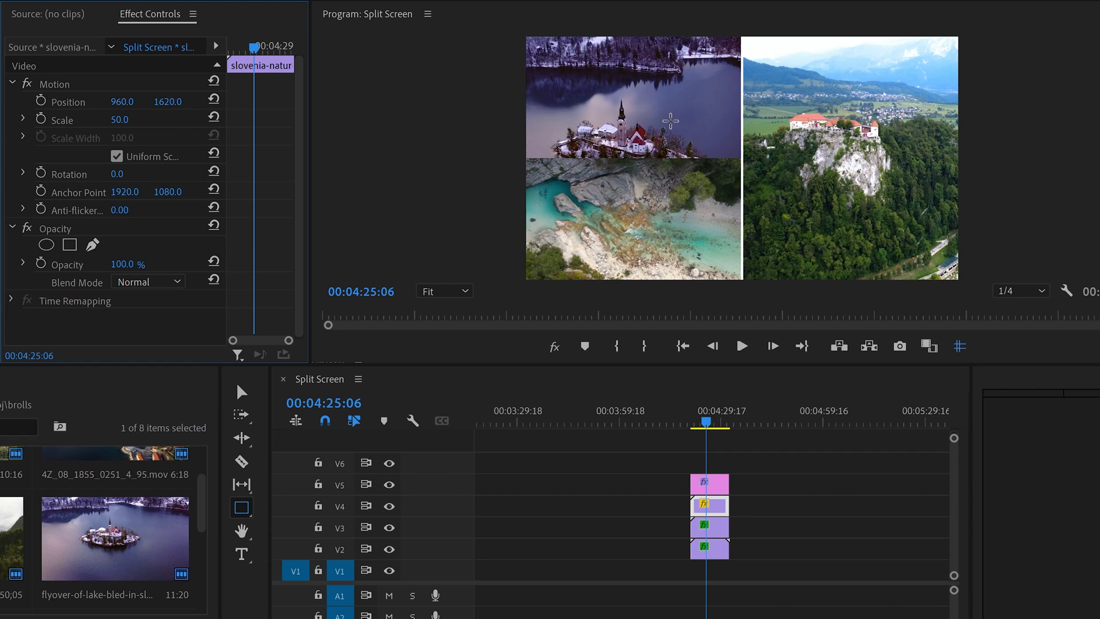
# Step: Set the vertical position of the V2 lake clip to 658 to centre the island in the upper-left area
pyautogui.click(709, 549)
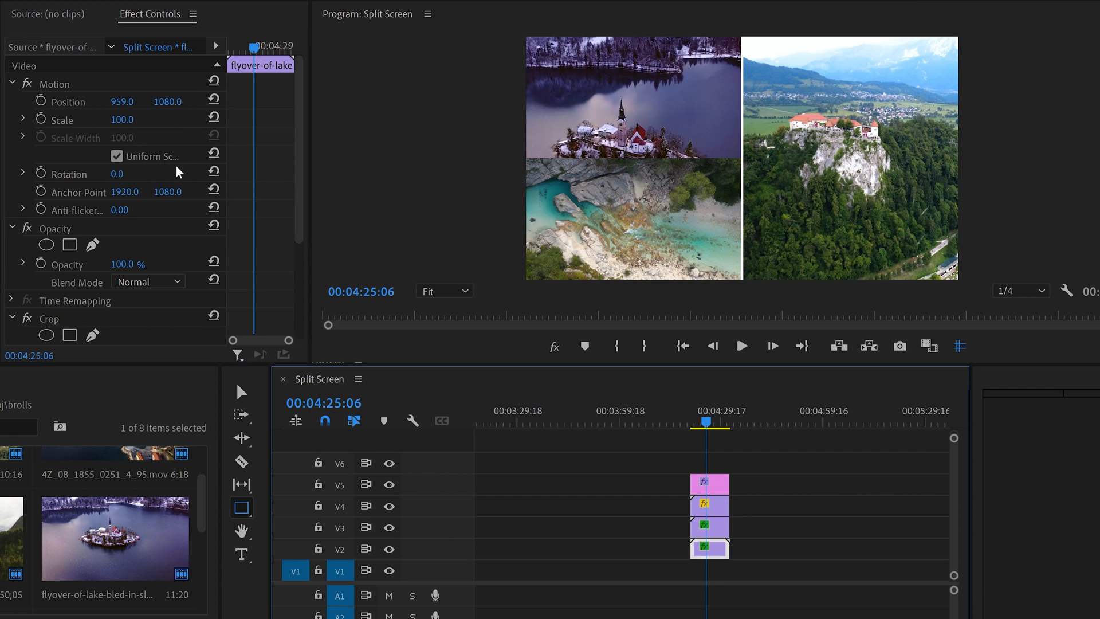
pyautogui.moveTo(167, 101); pyautogui.dragTo(55, 102)
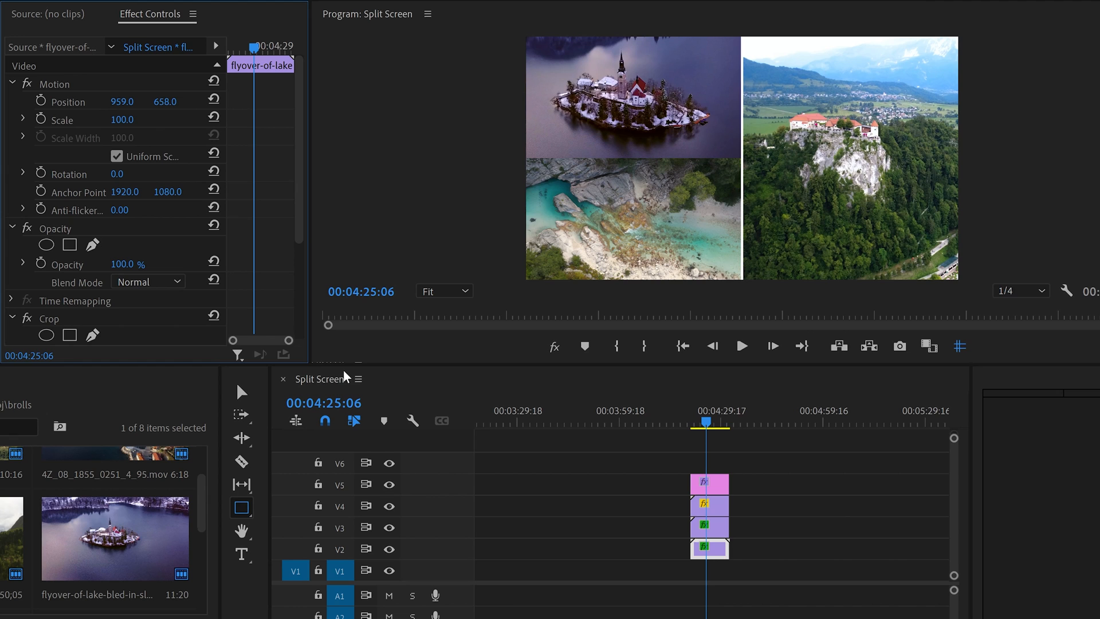
pyautogui.click(651, 503)
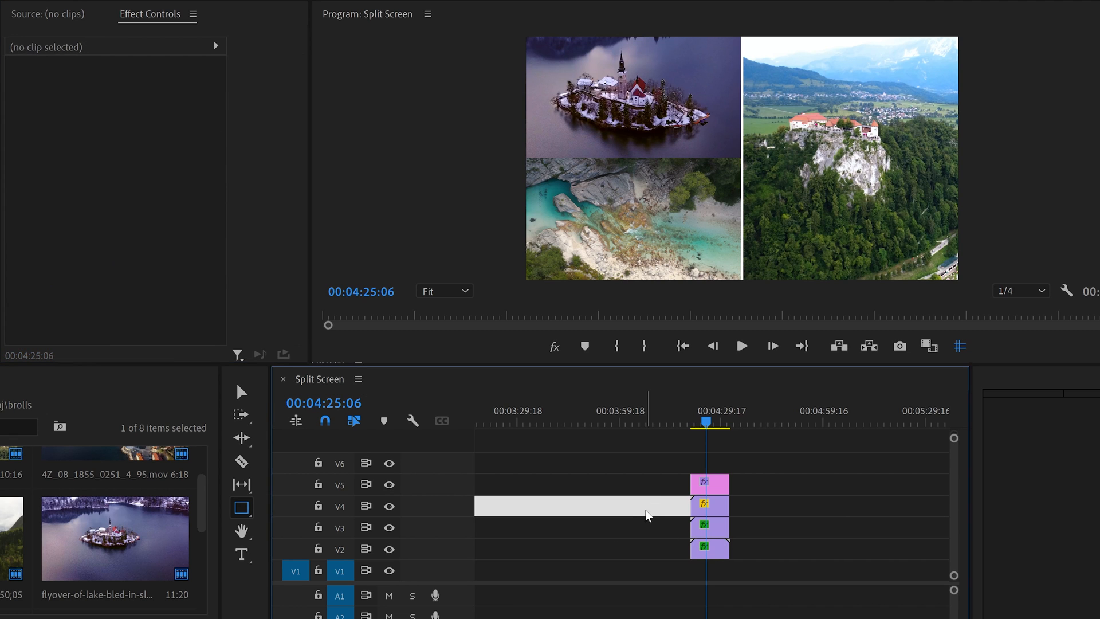
# Step: Draw a thin horizontal white rectangle between the two left clips and extend its V6 graphic to the full length of the stack
pyautogui.click(244, 510)
pyautogui.click(310, 525)
pyautogui.moveTo(513, 155); pyautogui.dragTo(555, 157)
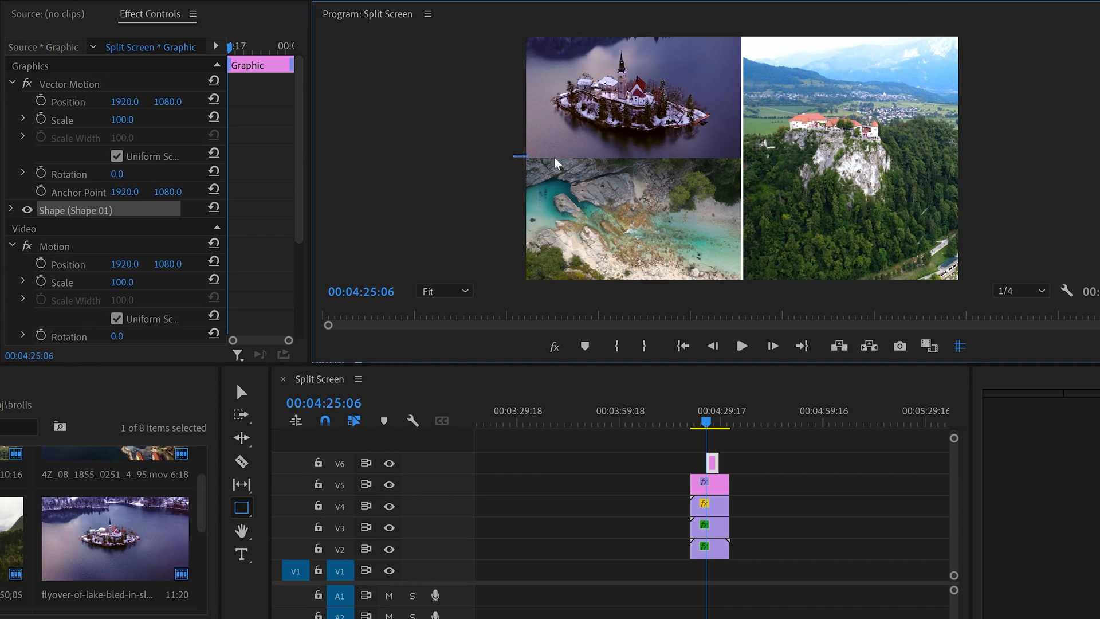
pyautogui.moveTo(689, 159); pyautogui.dragTo(747, 159)
pyautogui.click(670, 527)
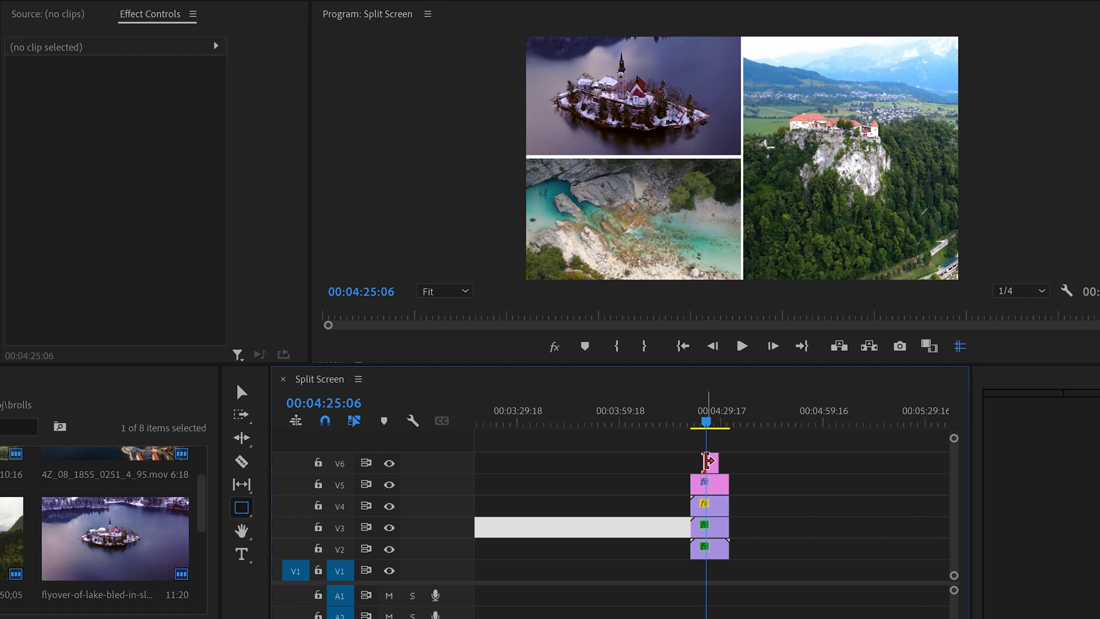
pyautogui.moveTo(707, 460)
pyautogui.mouseDown()
pyautogui.moveTo(698, 461)
pyautogui.moveTo(729, 461)
pyautogui.mouseUp()
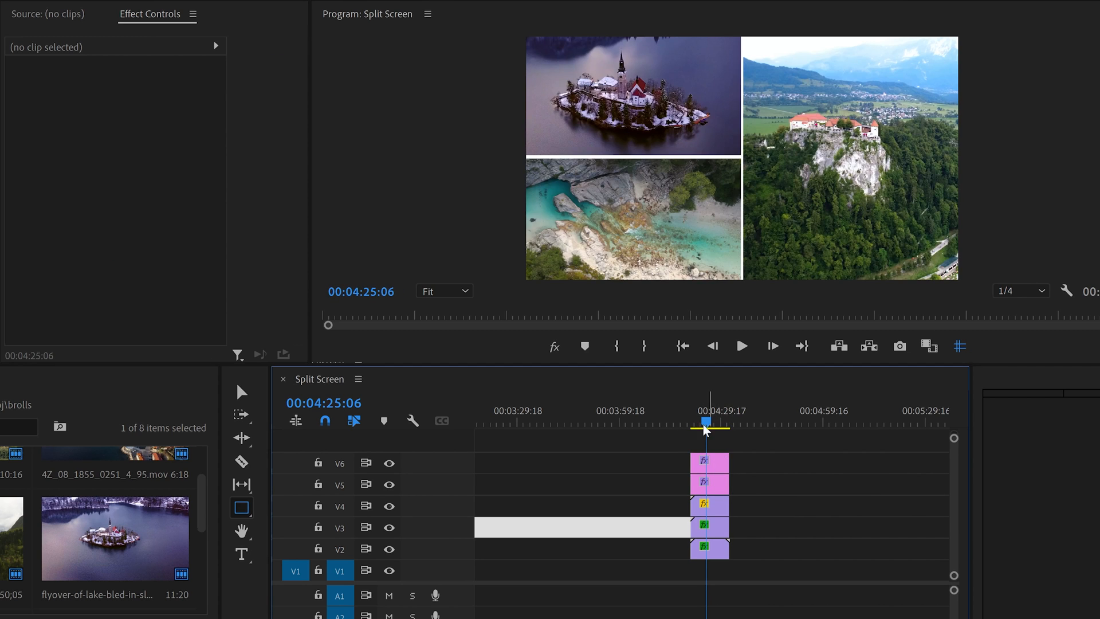